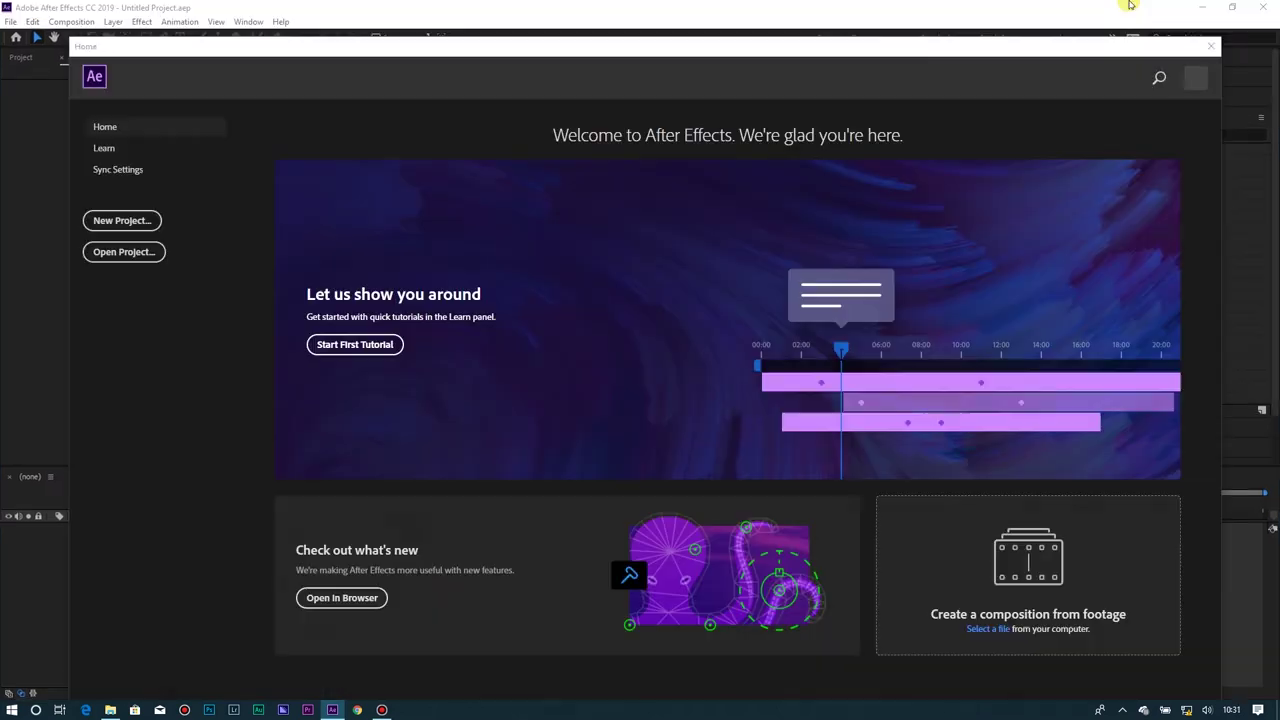
Start a new empty project from the Home screen
{"action": "left_click", "coordinate": [141, 220]}
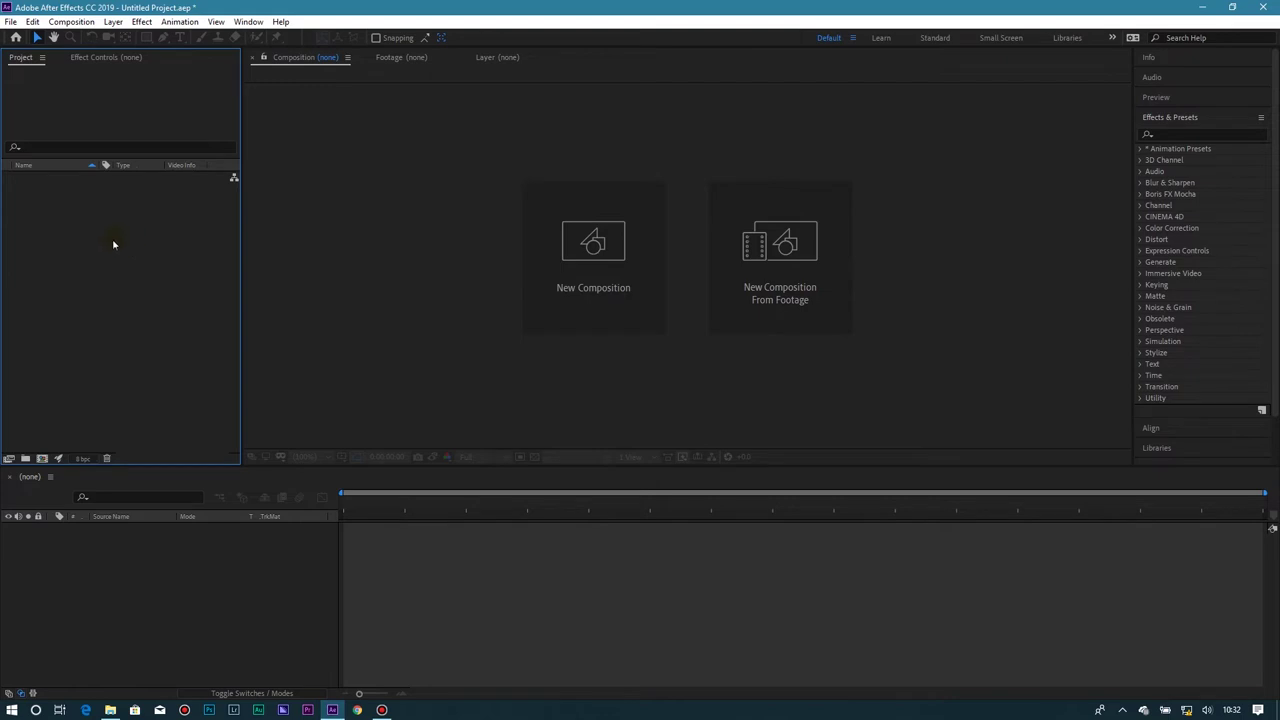
Import the blue-screen phone clip next (5).MOV into the project
{"action": "double_click", "coordinate": [113, 240]}
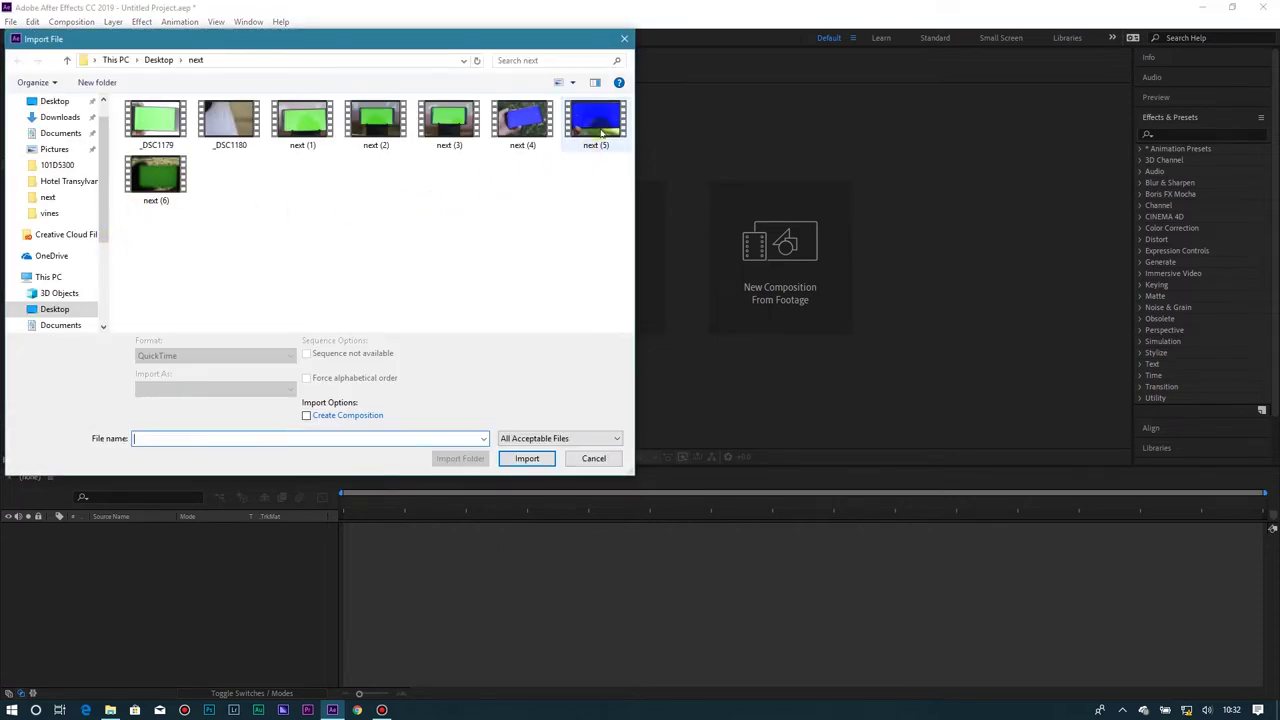
{"action": "left_click", "coordinate": [600, 122]}
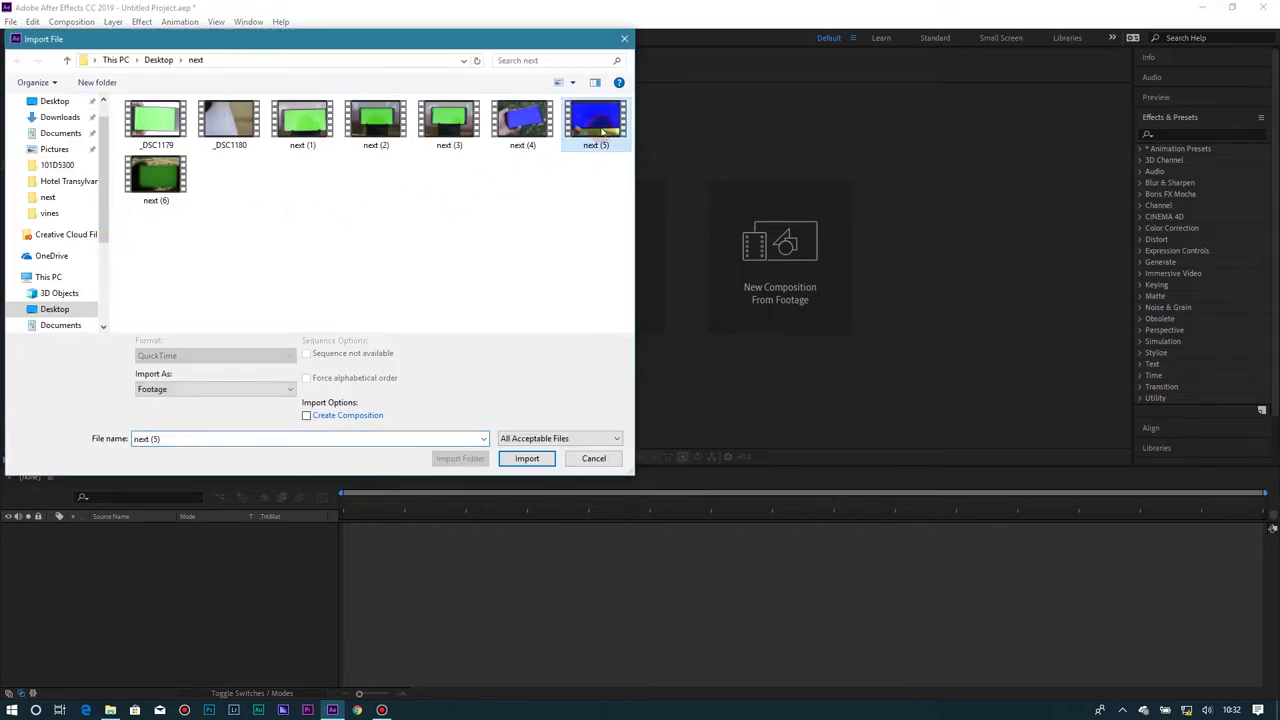
{"action": "left_click", "coordinate": [526, 459]}
{"action": "left_click", "coordinate": [126, 247]}
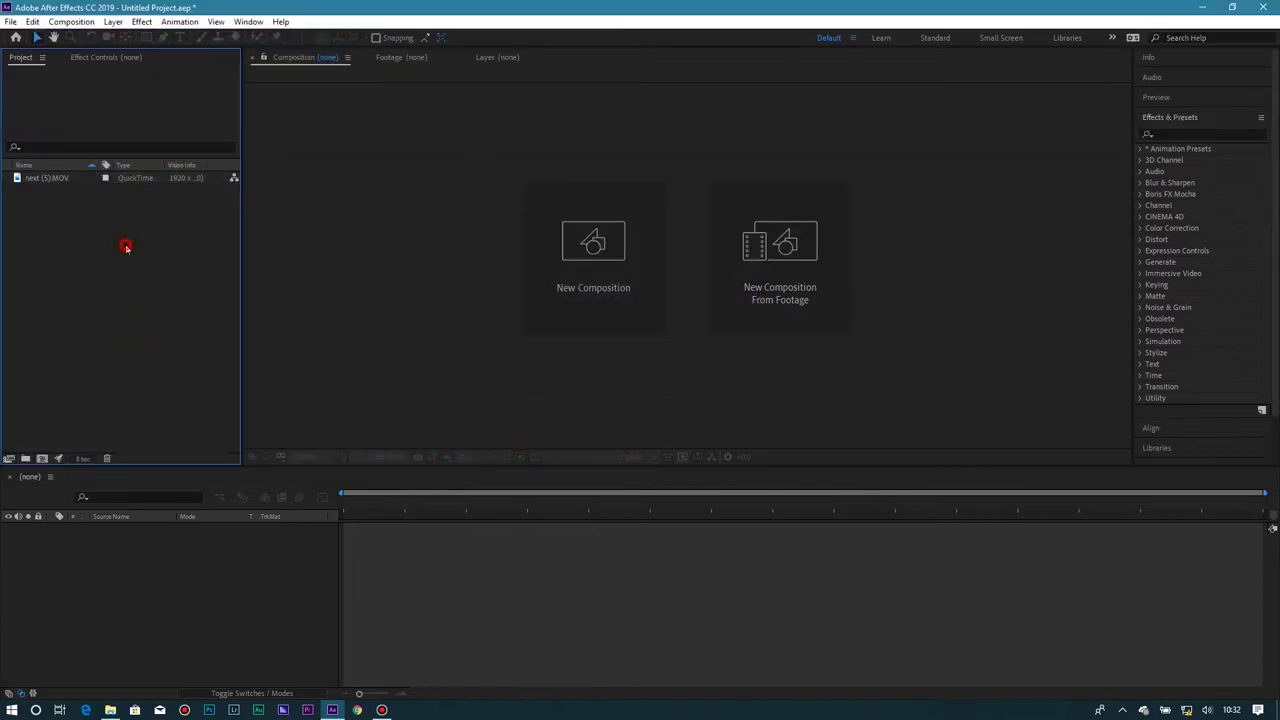
Import the HUD template video from Videos, then open next (5).MOV in the Footage viewer
{"action": "double_click", "coordinate": [125, 247]}
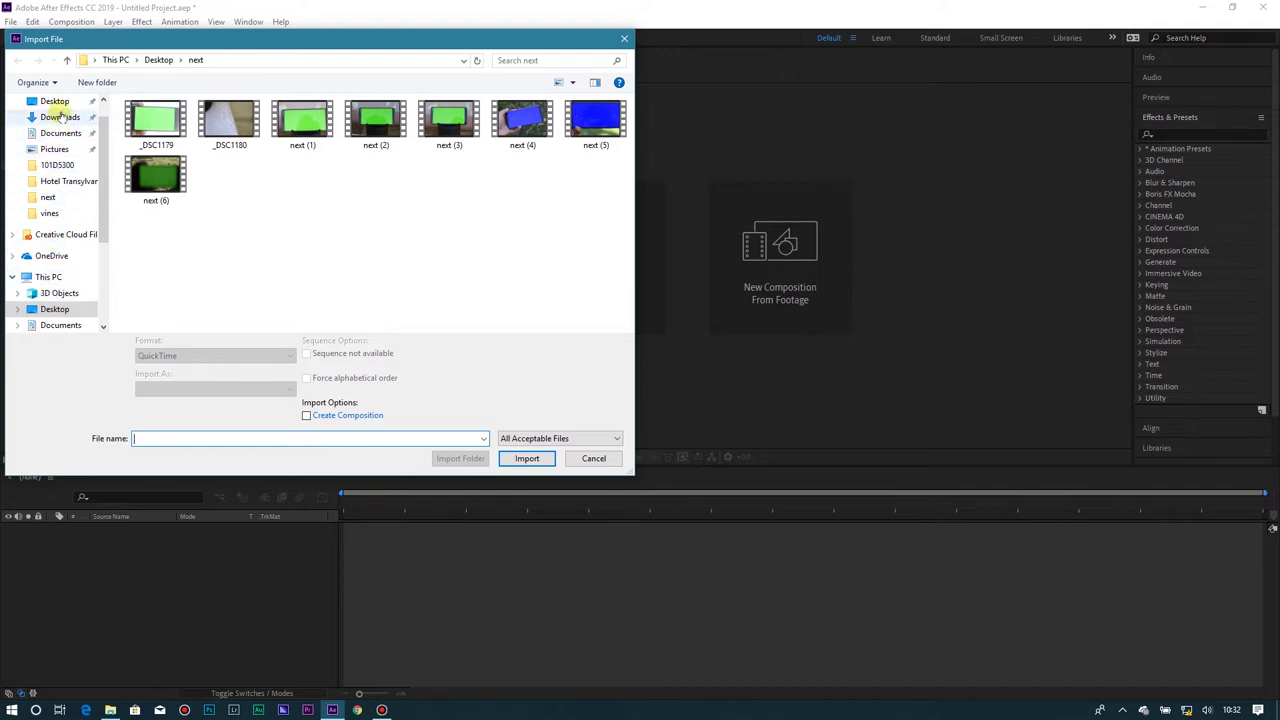
{"action": "scroll", "coordinate": [52, 205], "scroll_direction": "down", "scroll_amount": 3}
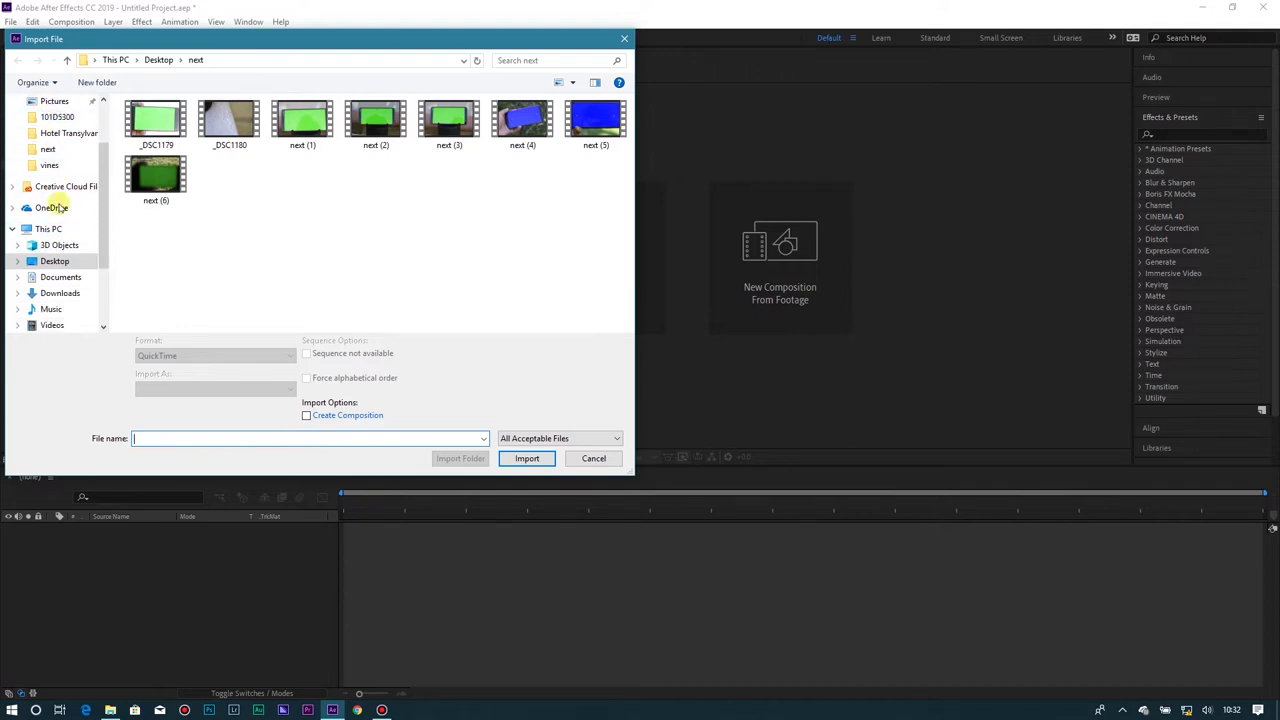
{"action": "left_click", "coordinate": [65, 266]}
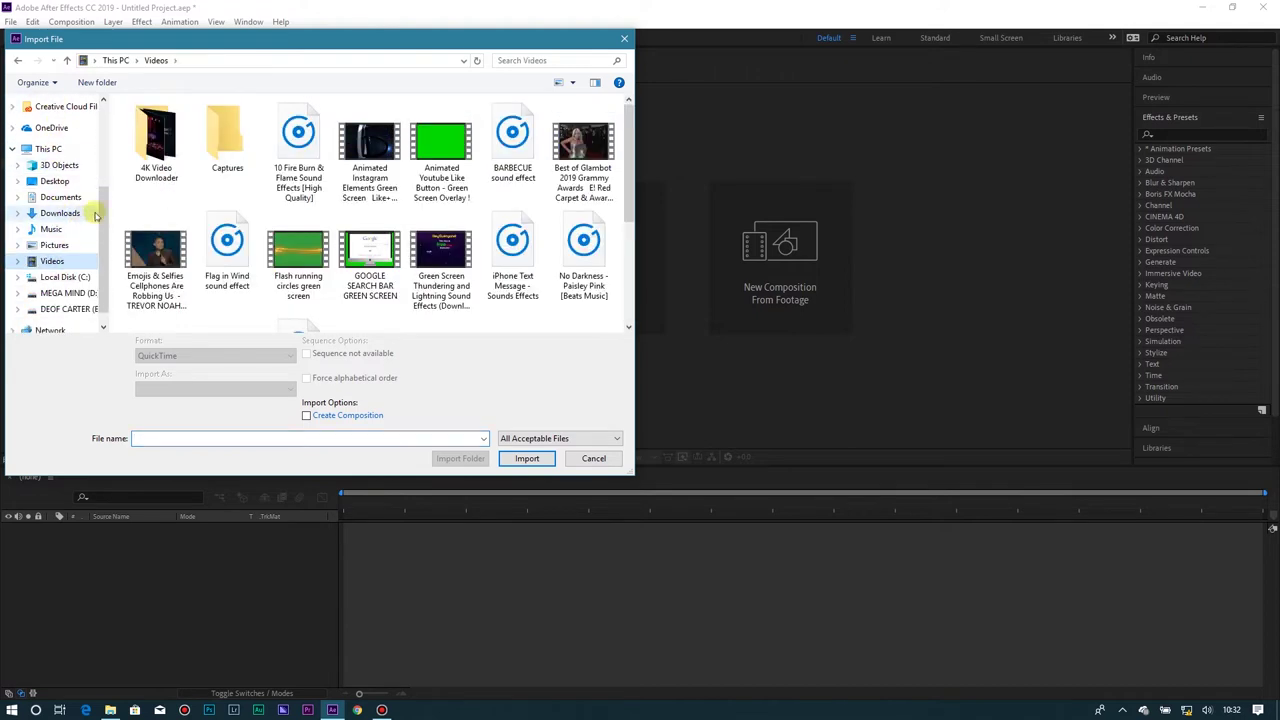
{"action": "double_click", "coordinate": [157, 140]}
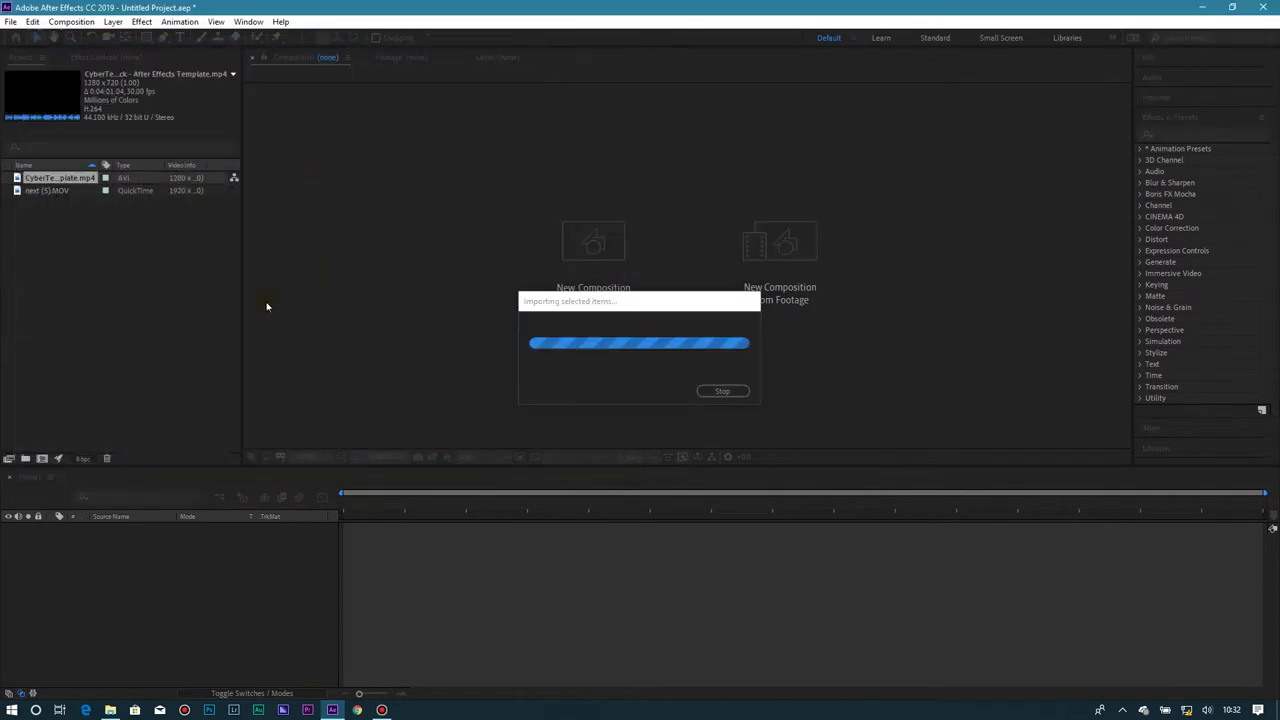
{"action": "left_click", "coordinate": [54, 231]}
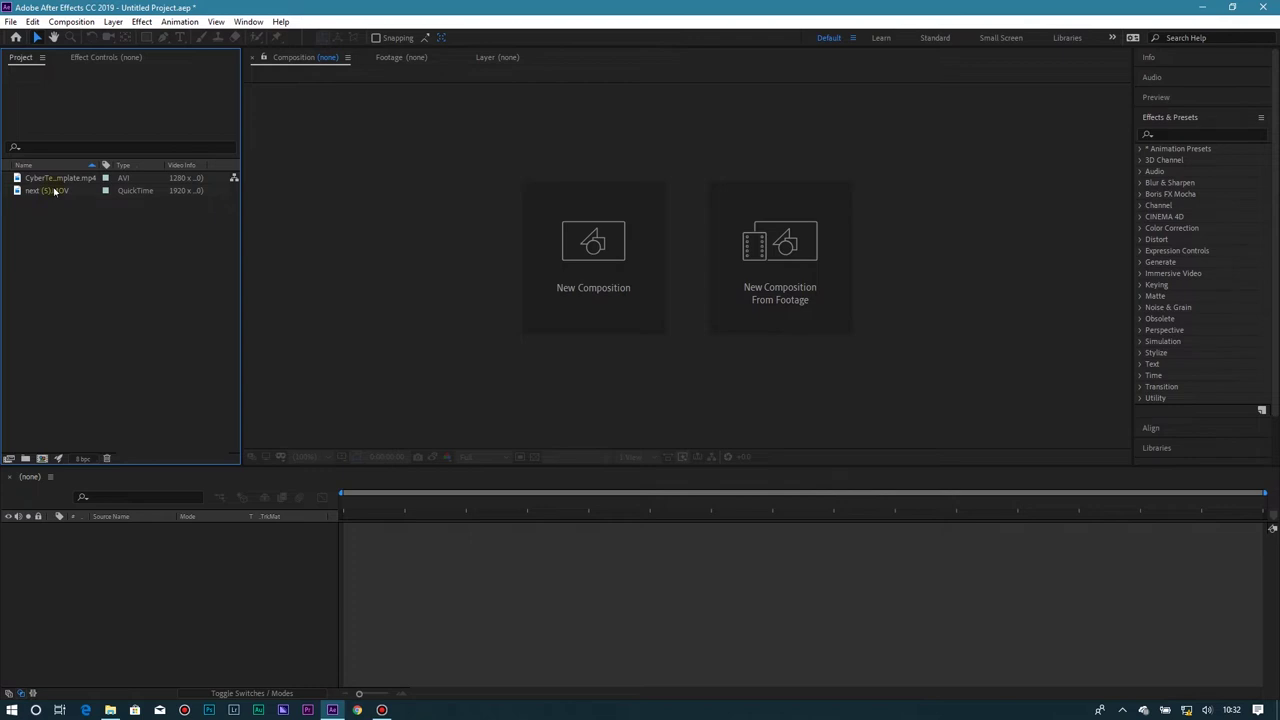
{"action": "double_click", "coordinate": [54, 190]}
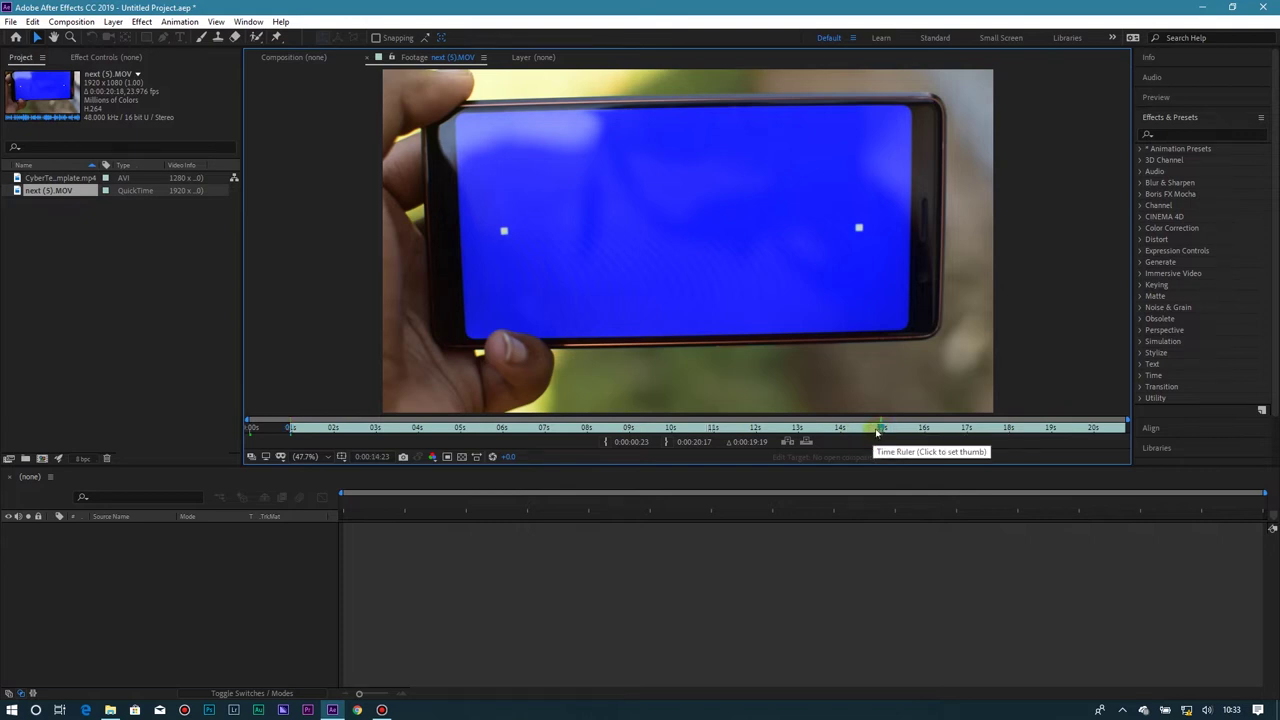
Set next (5).MOV's Out point at 0:00:16:00 and make a next (5) composition from it
{"action": "left_click_drag", "start_coordinate": [880, 432], "coordinate": [928, 434]}
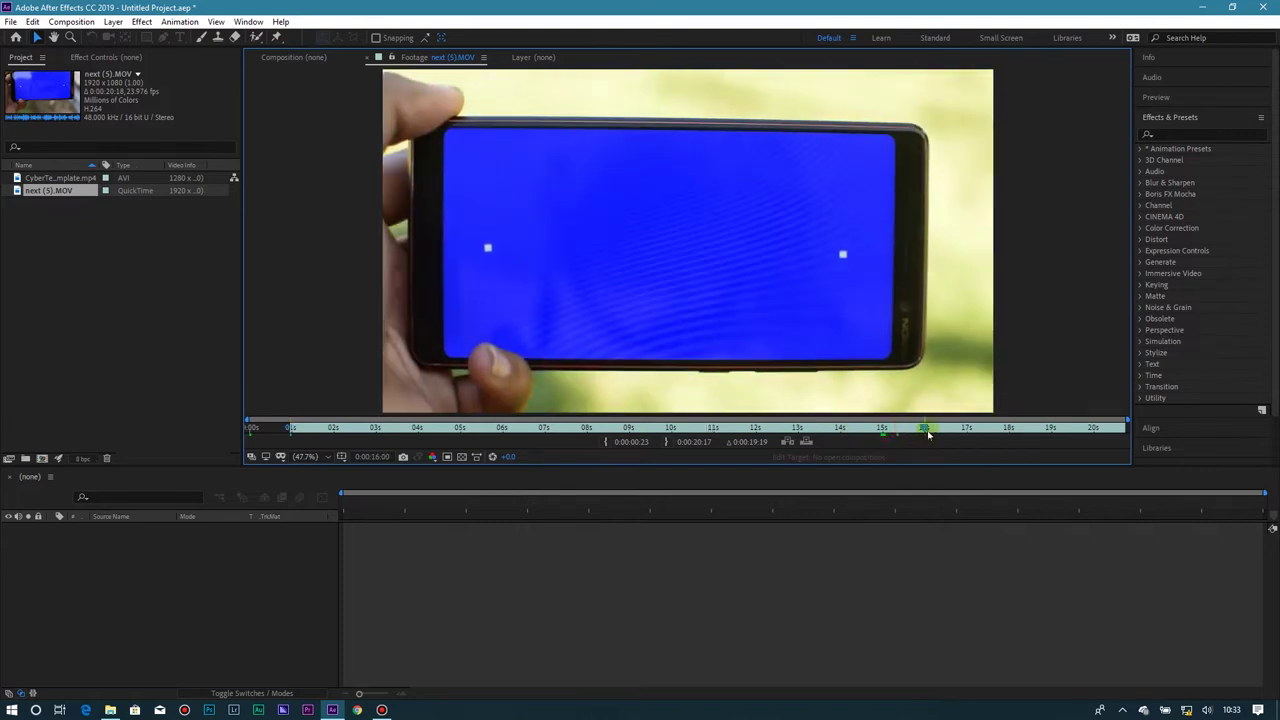
{"action": "left_click", "coordinate": [668, 442]}
{"action": "left_click_drag", "start_coordinate": [73, 192], "coordinate": [117, 531]}
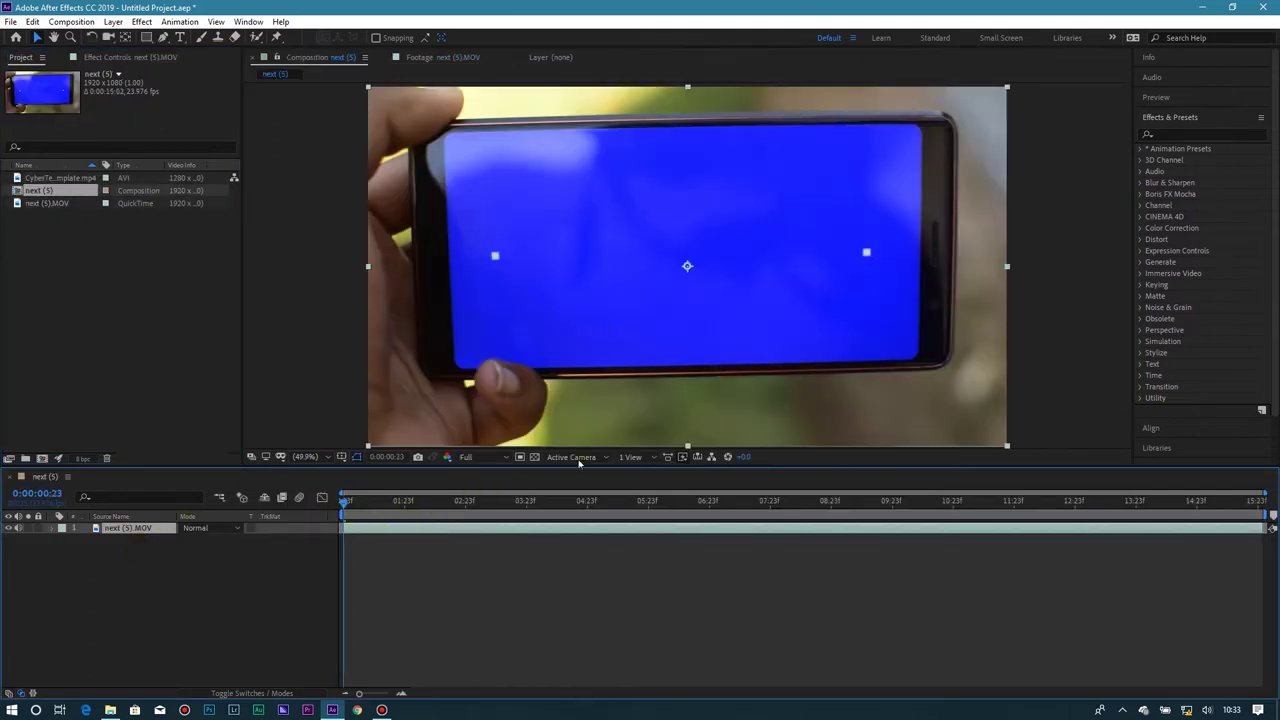
{"action": "left_click", "coordinate": [1195, 119]}
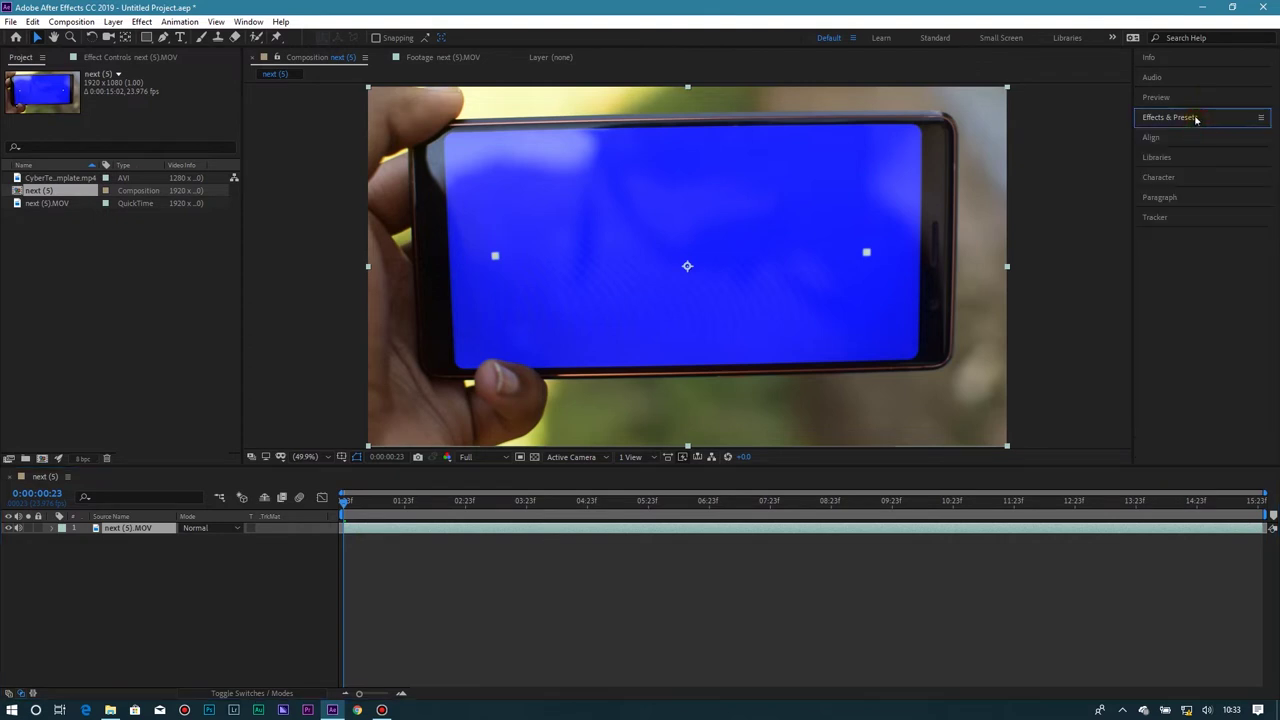
Start a Position and Rotation motion track with both track points on the screen's white dots
{"action": "left_click", "coordinate": [1160, 218]}
{"action": "left_click", "coordinate": [1168, 256]}
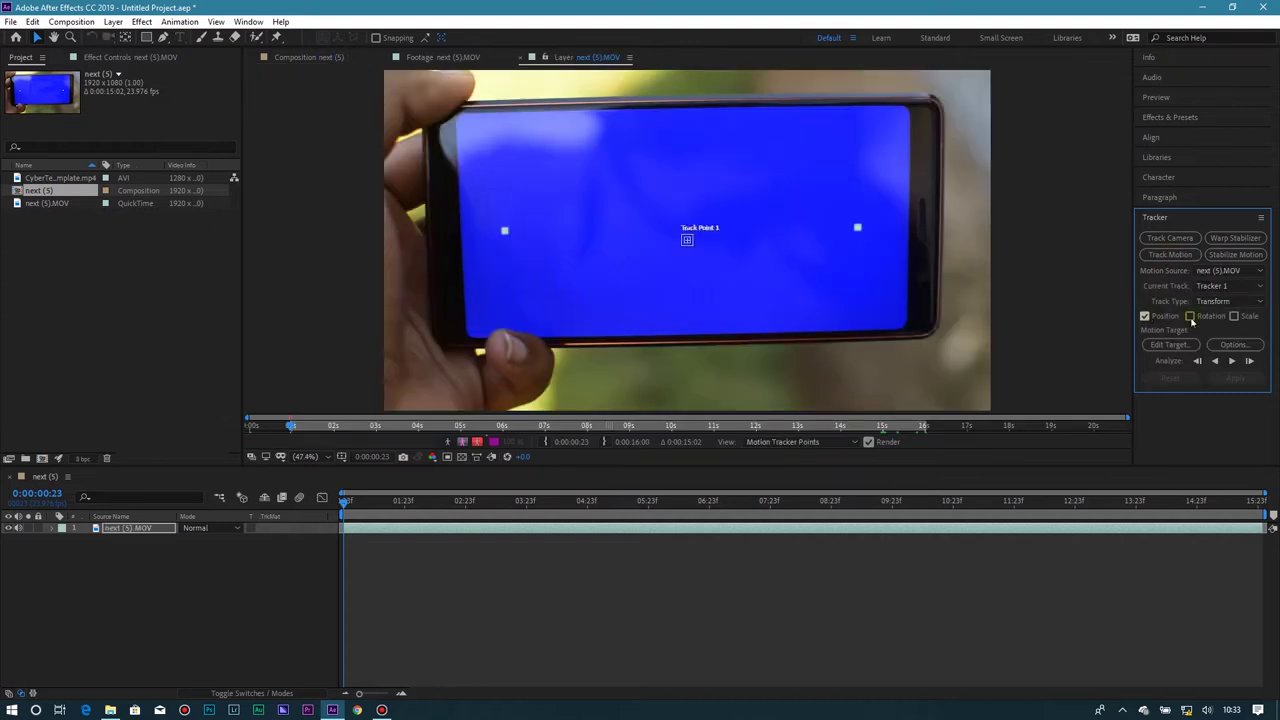
{"action": "left_click", "coordinate": [1189, 316]}
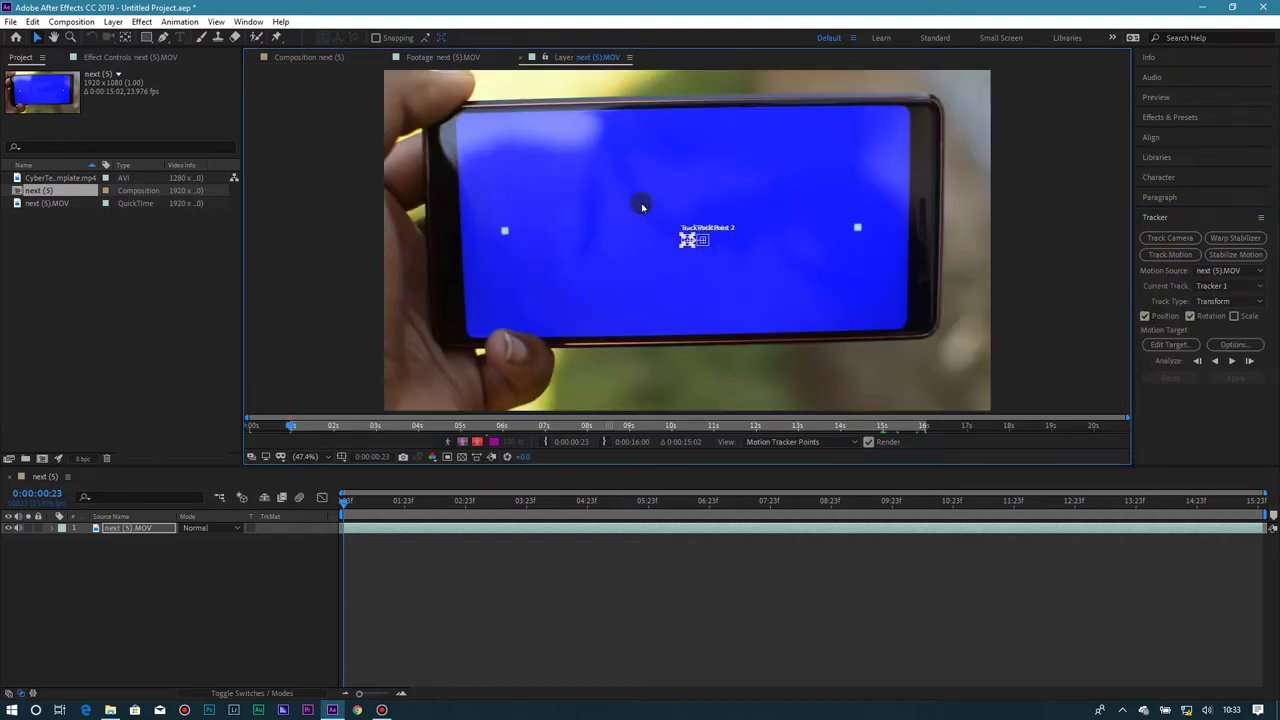
{"action": "left_click_drag", "start_coordinate": [683, 248], "coordinate": [505, 238]}
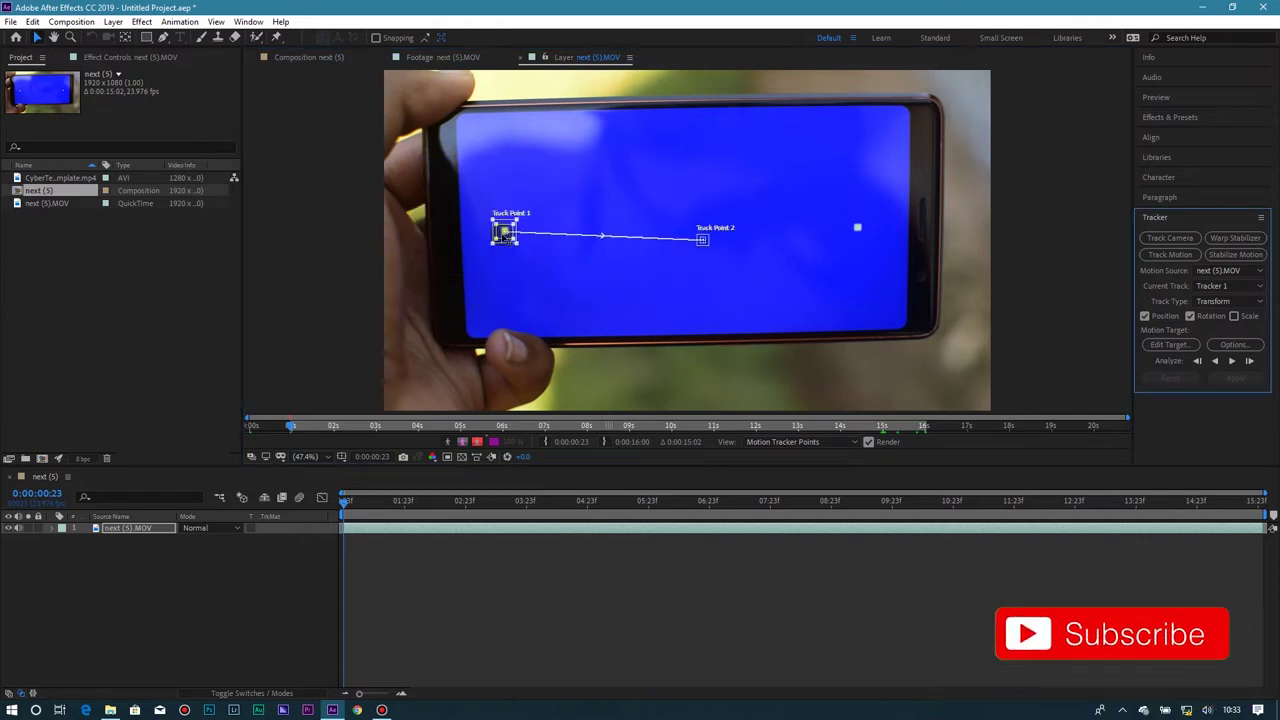
{"action": "left_click", "coordinate": [703, 243]}
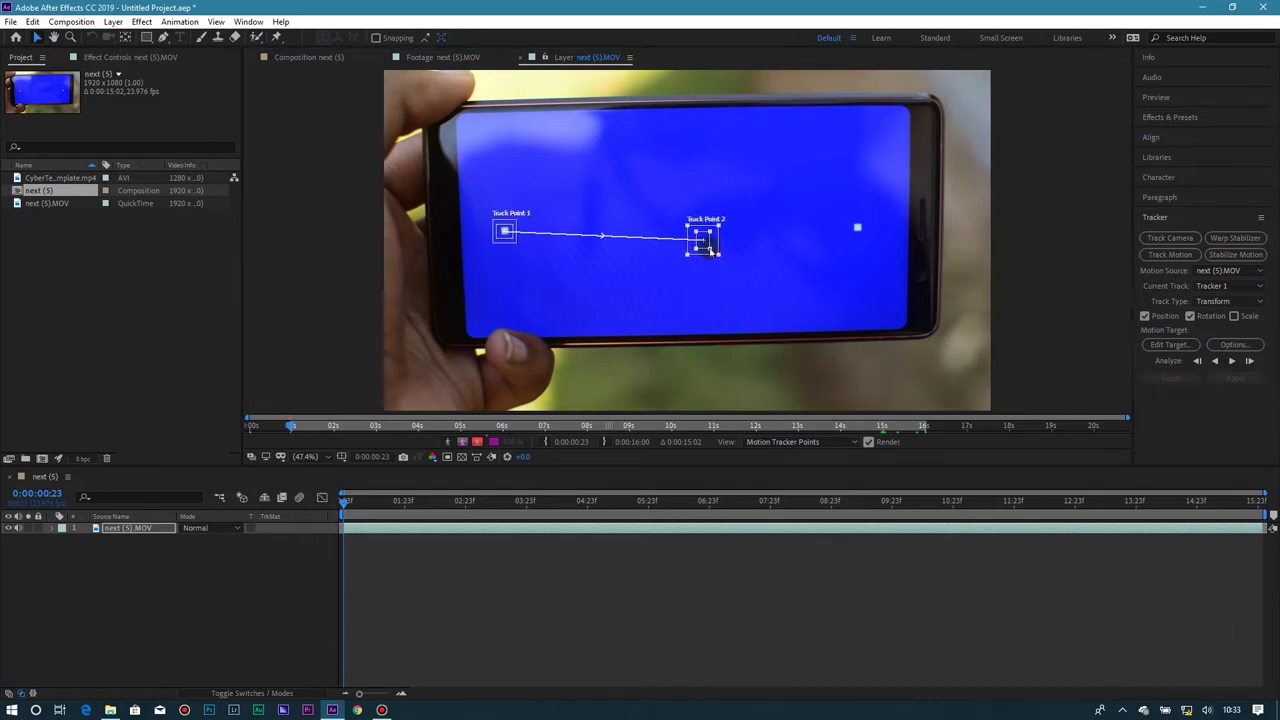
{"action": "left_click_drag", "start_coordinate": [703, 243], "coordinate": [860, 232]}
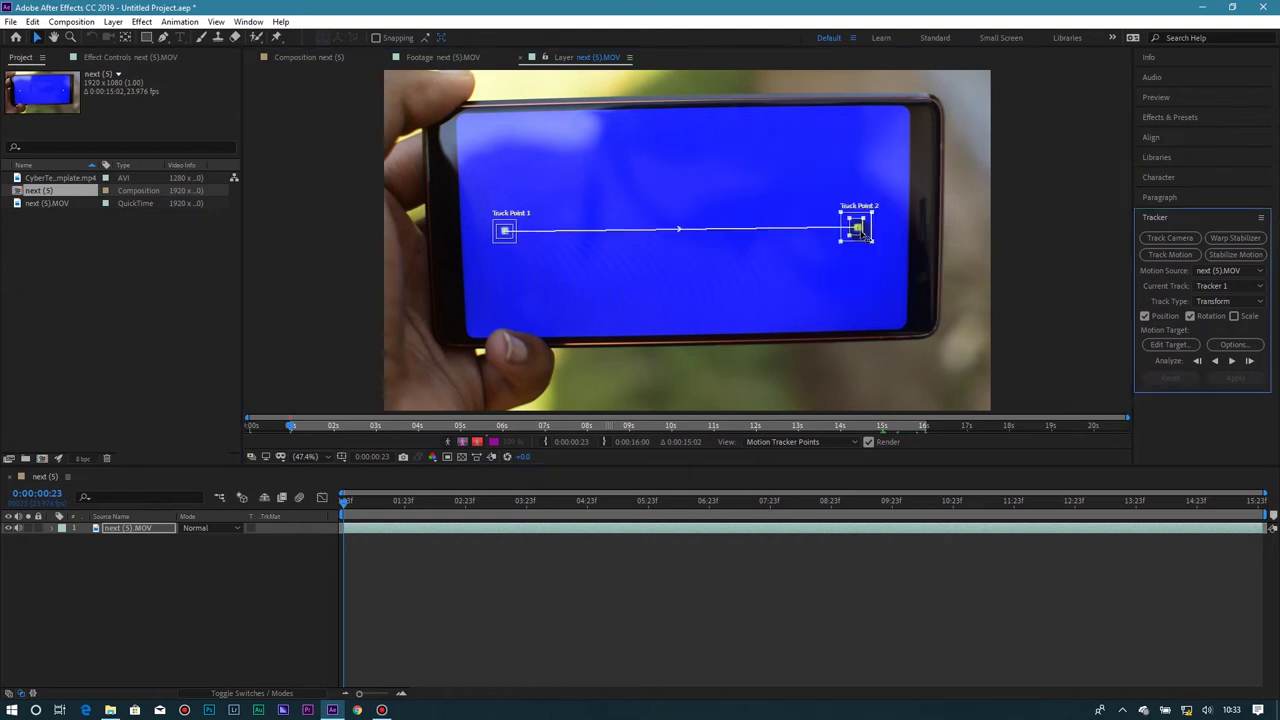
Analyze the track forward to about 0:00:06:20, then begin analyzing backward
{"action": "left_click", "coordinate": [1232, 362]}
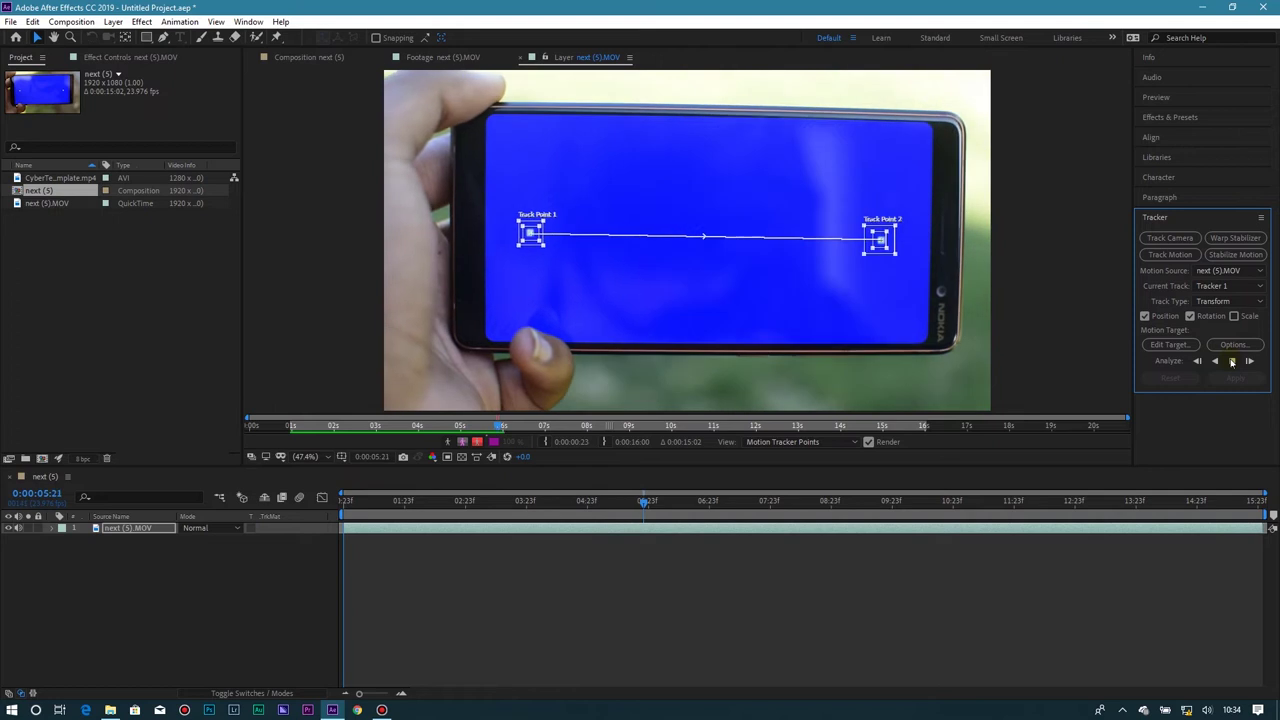
{"action": "left_click", "coordinate": [1232, 362]}
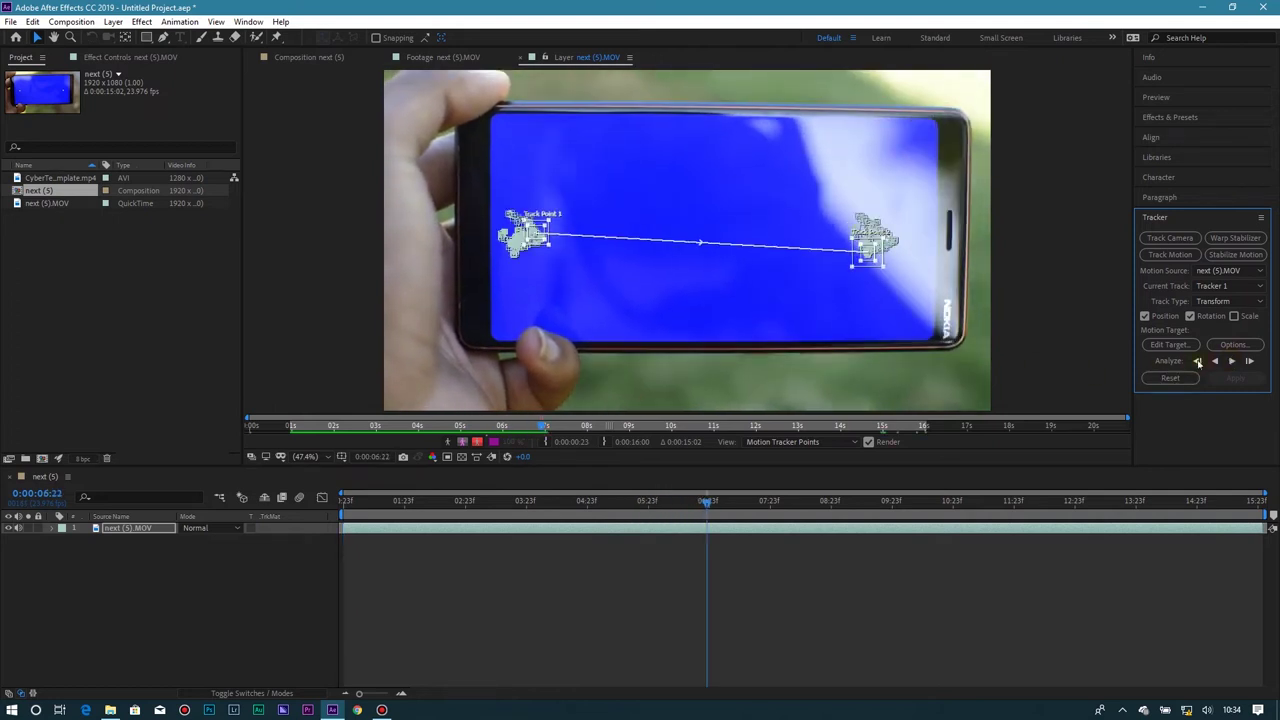
{"action": "scroll", "coordinate": [1014, 323], "scroll_direction": "up", "scroll_amount": 3}
{"action": "left_click", "coordinate": [1198, 361]}
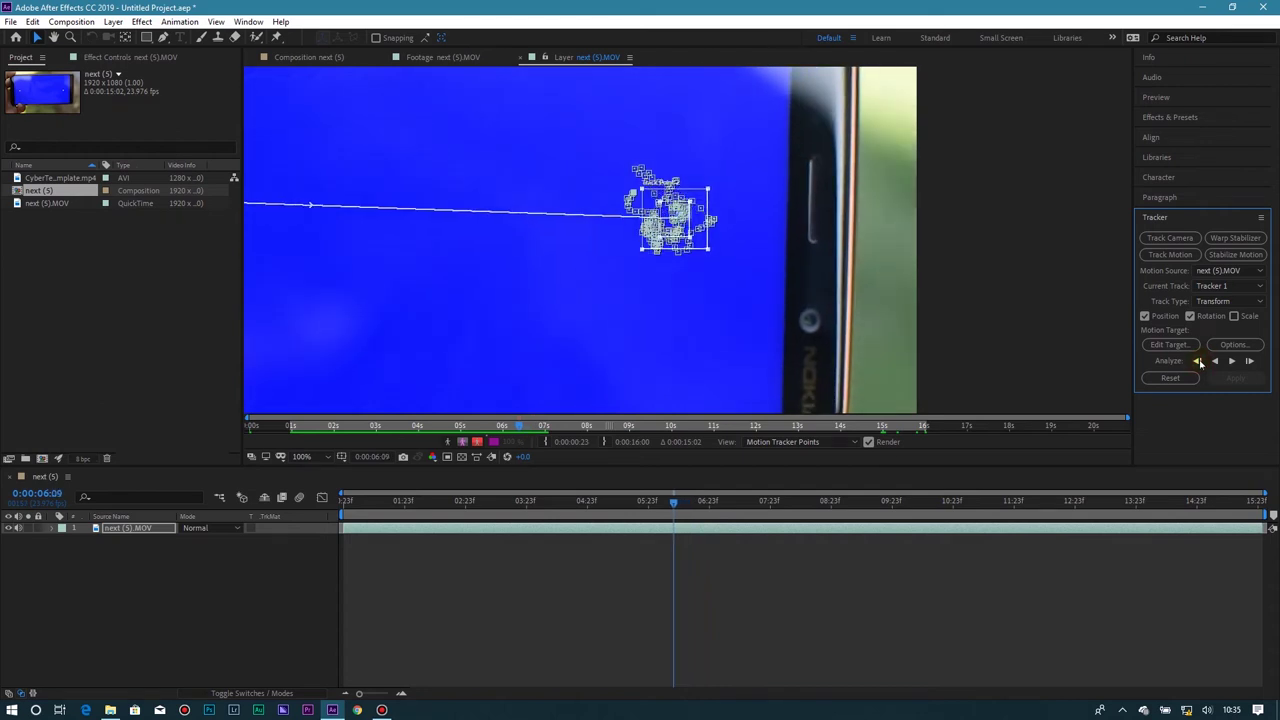
Stop the backward analysis and drag Track Point 2 back onto its white dot
{"action": "left_click", "coordinate": [1198, 361]}
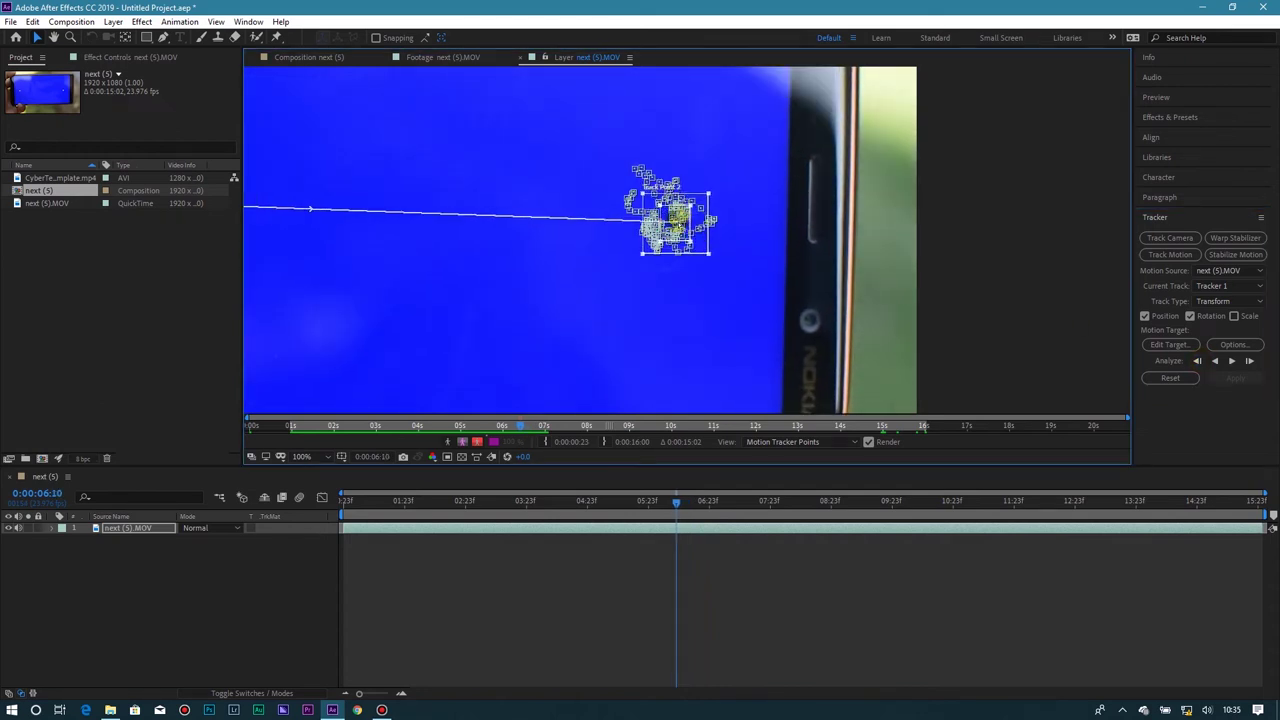
{"action": "left_click_drag", "start_coordinate": [675, 222], "coordinate": [680, 214]}
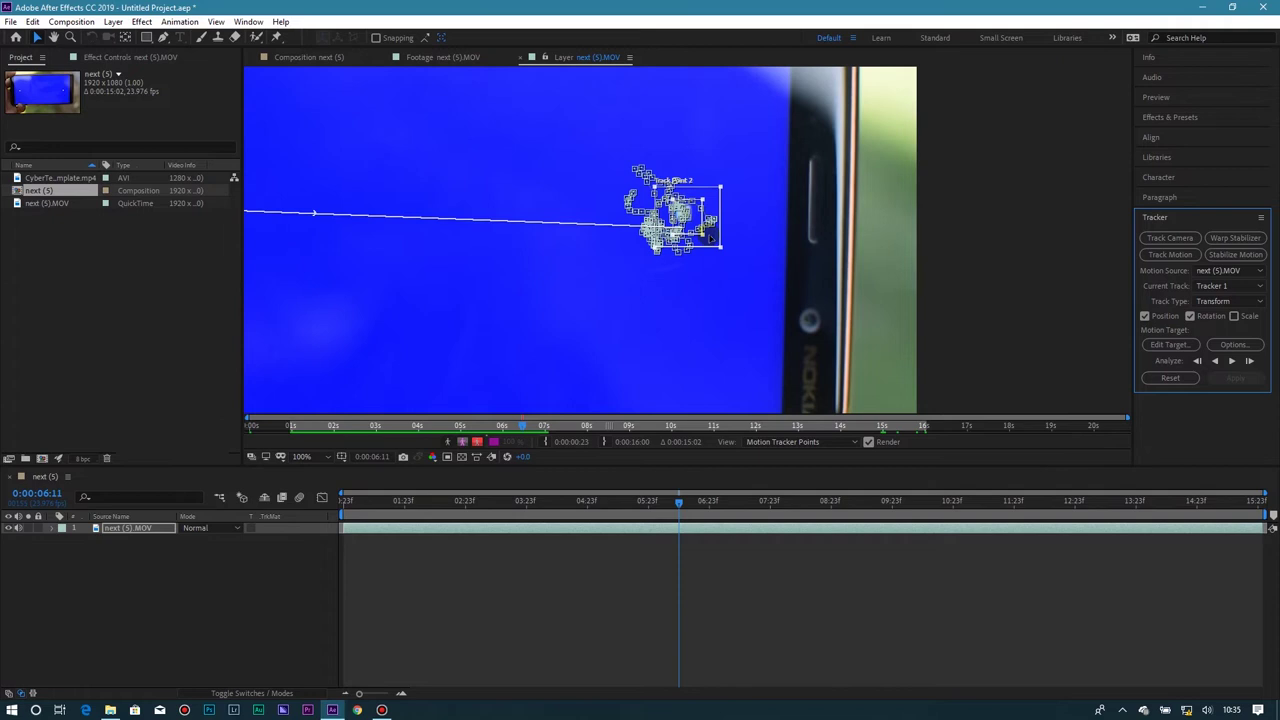
{"action": "key", "text": "Page_Down"}
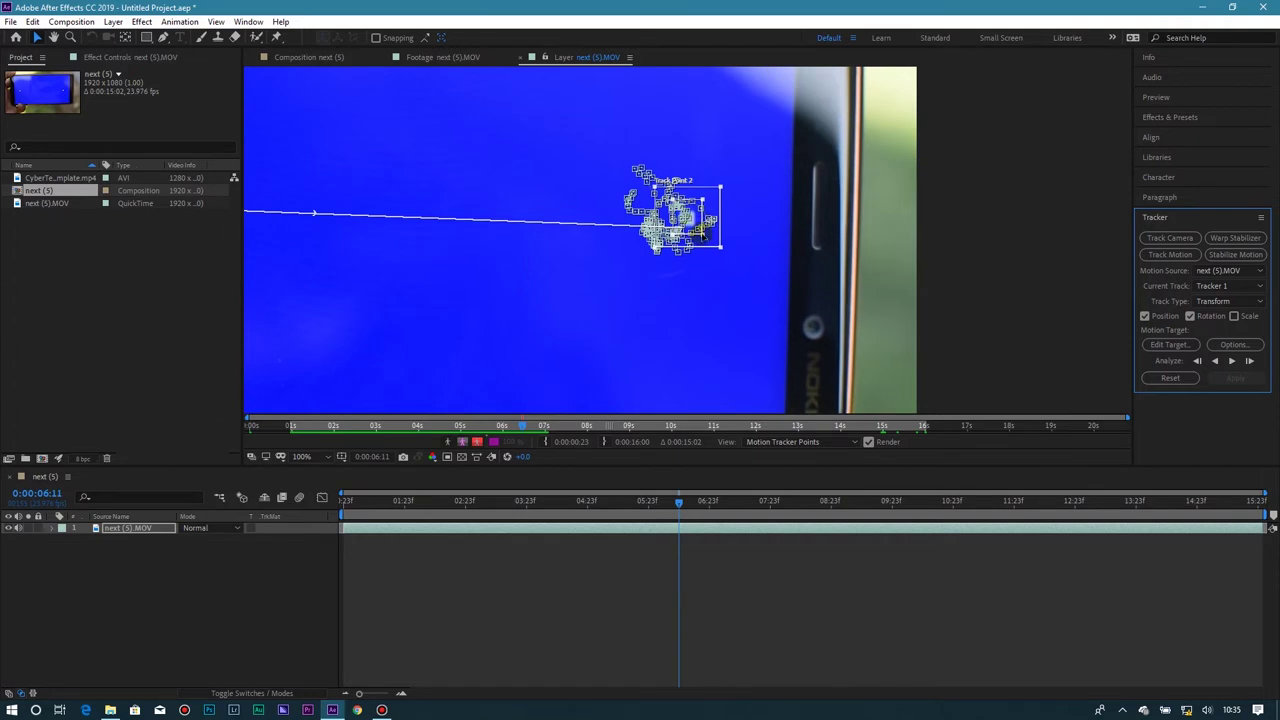
{"action": "left_click_drag", "start_coordinate": [702, 233], "coordinate": [713, 210]}
{"action": "key", "text": "Page_Down"}
Track forward frame by frame, correcting Track Point 2, then resume Analyze Forward
{"action": "left_click", "coordinate": [1248, 362]}
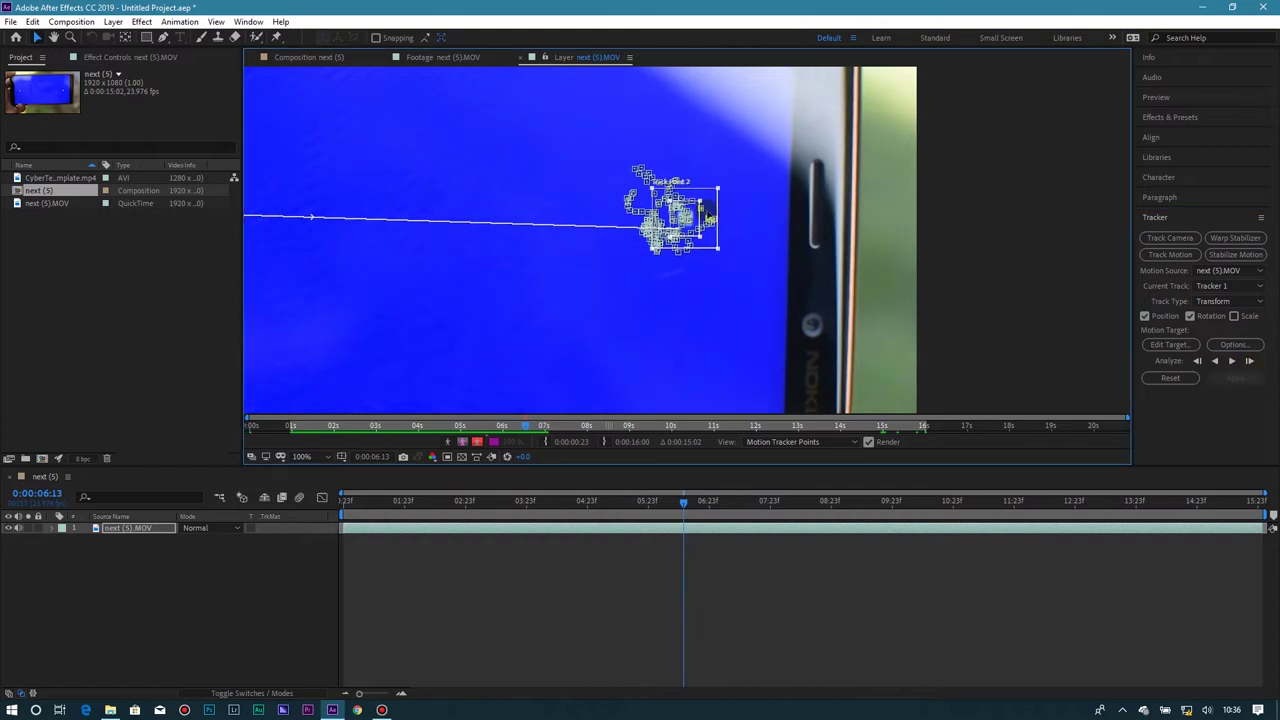
{"action": "left_click", "coordinate": [1248, 362]}
{"action": "left_click_drag", "start_coordinate": [717, 200], "coordinate": [706, 240]}
{"action": "left_click", "coordinate": [1248, 362]}
{"action": "left_click", "coordinate": [1248, 362]}
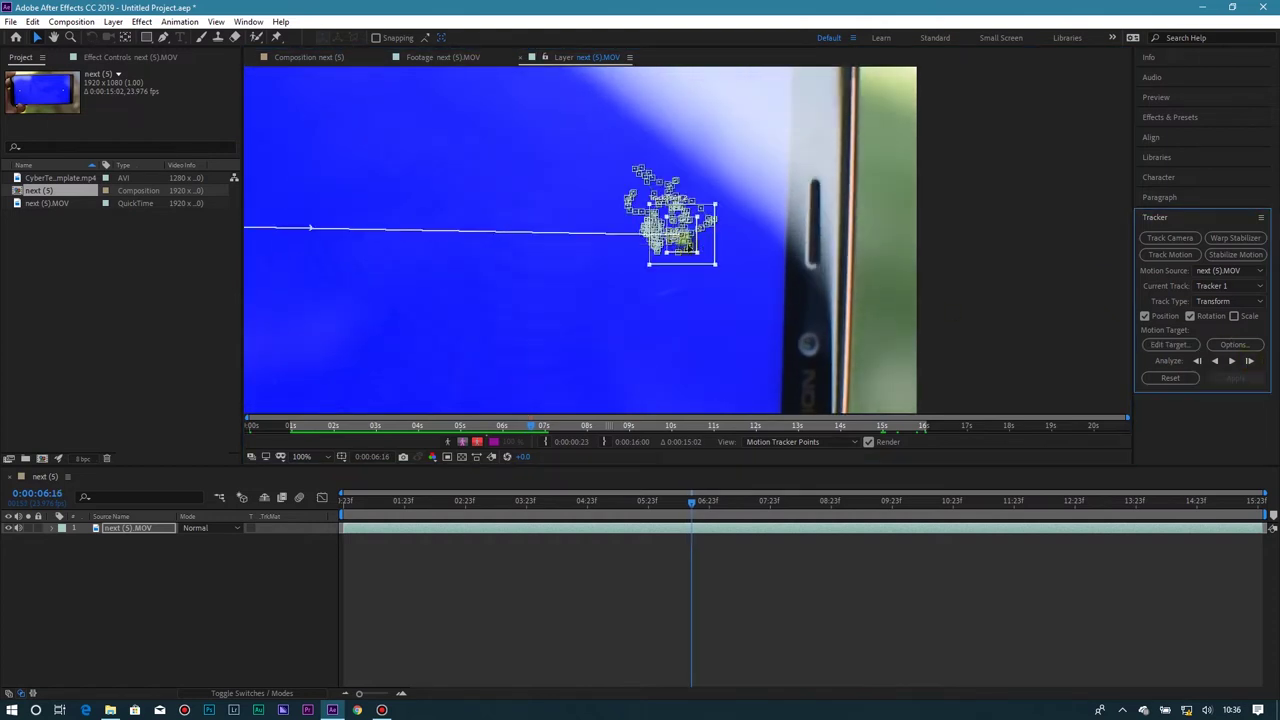
{"action": "left_click", "coordinate": [1231, 361]}
Re-place Track Point 2 and step the track forward to about 0:00:12:23
{"action": "left_click_drag", "start_coordinate": [694, 229], "coordinate": [707, 241]}
{"action": "left_click", "coordinate": [1248, 362]}
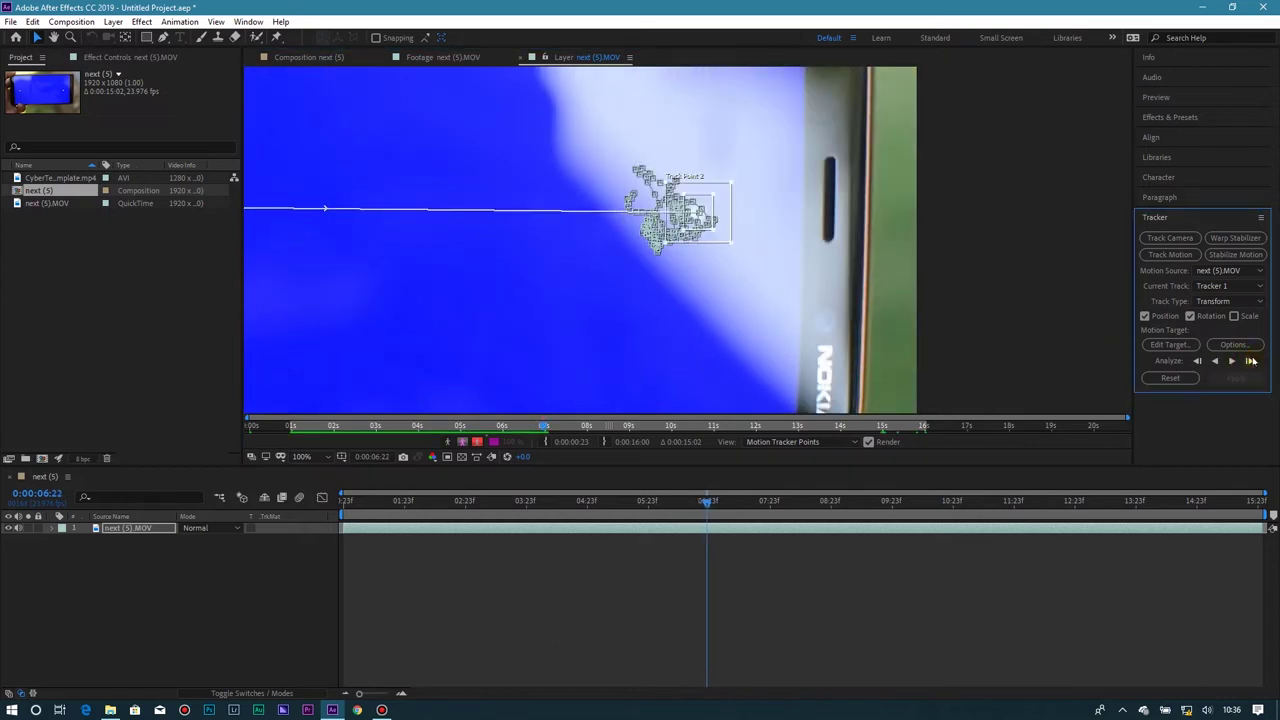
{"action": "left_click", "coordinate": [1248, 362]}
{"action": "left_click", "coordinate": [1248, 362]}
{"action": "left_click", "coordinate": [1248, 362]}
{"action": "left_click", "coordinate": [1248, 362]}
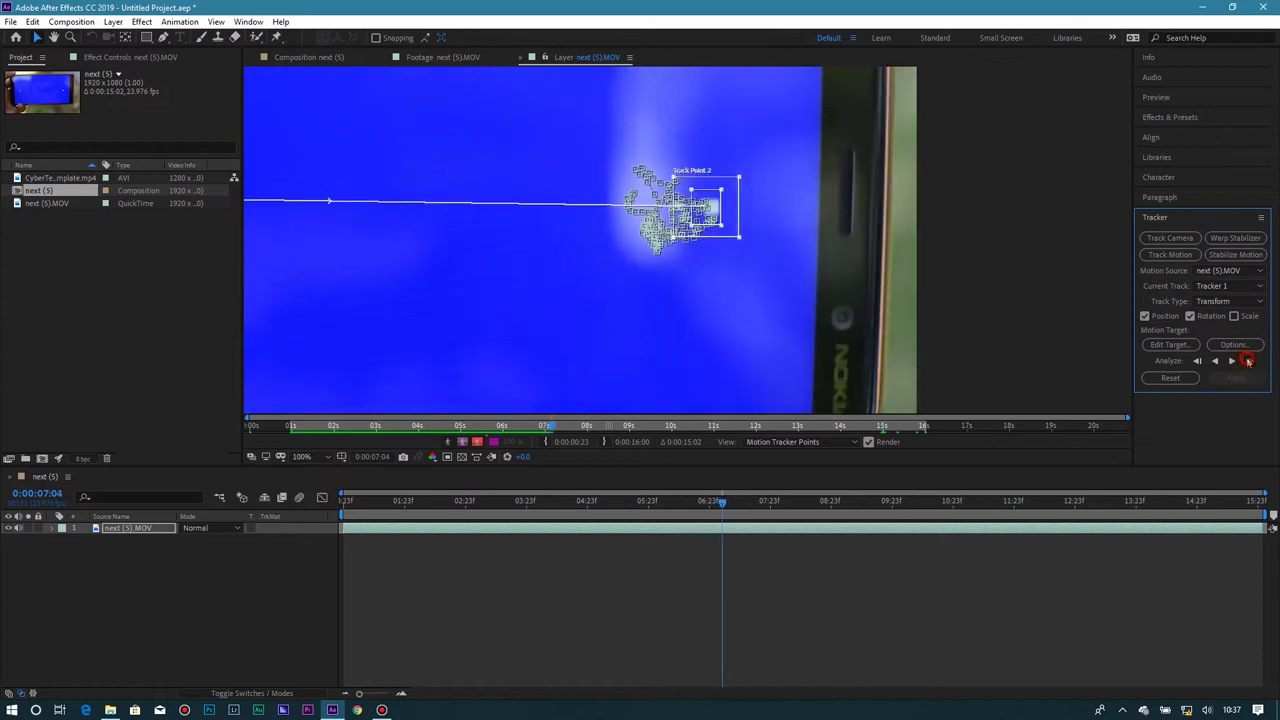
{"action": "left_click", "coordinate": [1248, 362]}
{"action": "left_click", "coordinate": [1248, 362]}
{"action": "left_click", "coordinate": [1248, 362]}
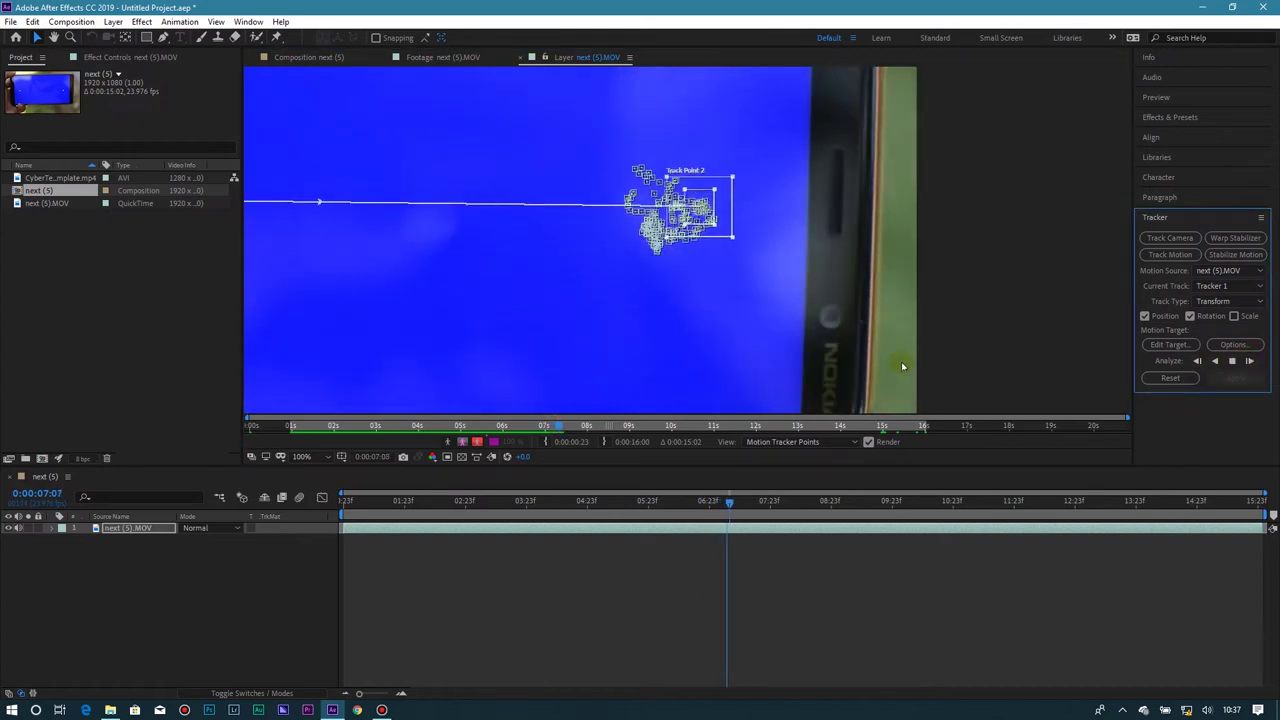
{"action": "left_click", "coordinate": [1248, 362]}
{"action": "key", "text": "comma"}
Fix Track Point 2 frame by frame, then analyze forward through 0:00:16:00
{"action": "left_click", "coordinate": [1231, 361]}
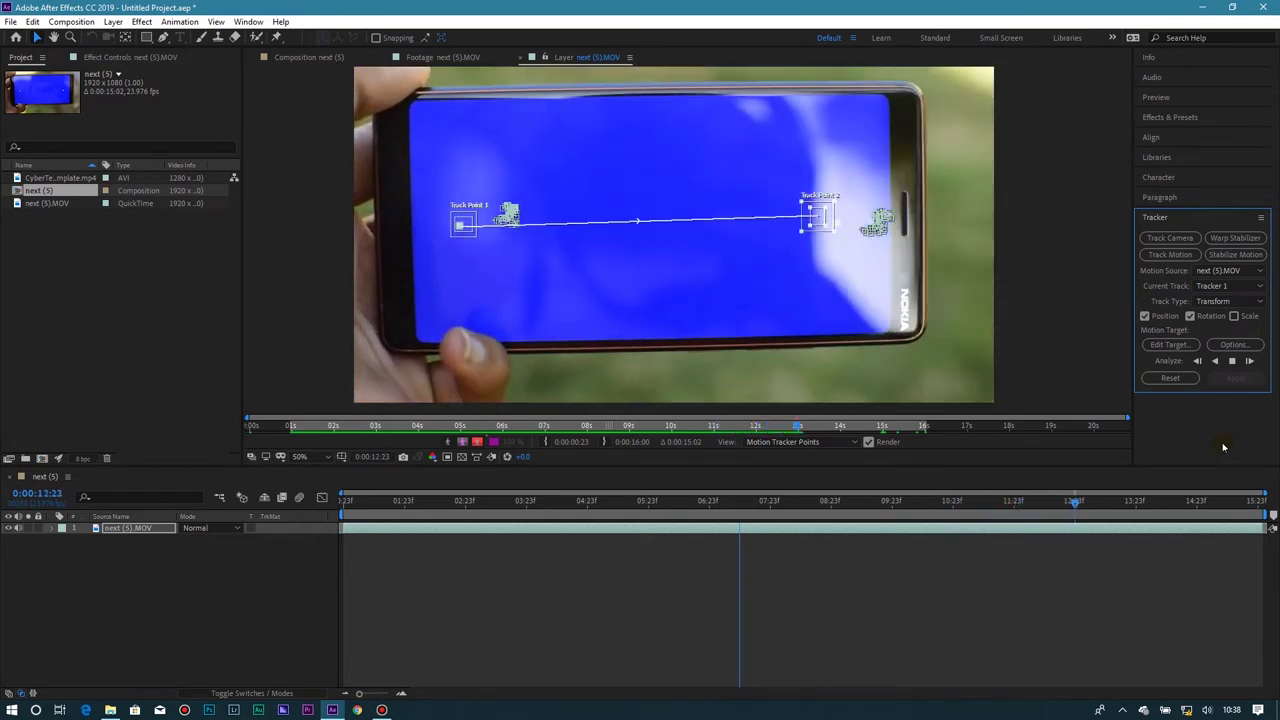
{"action": "left_click", "coordinate": [1198, 361]}
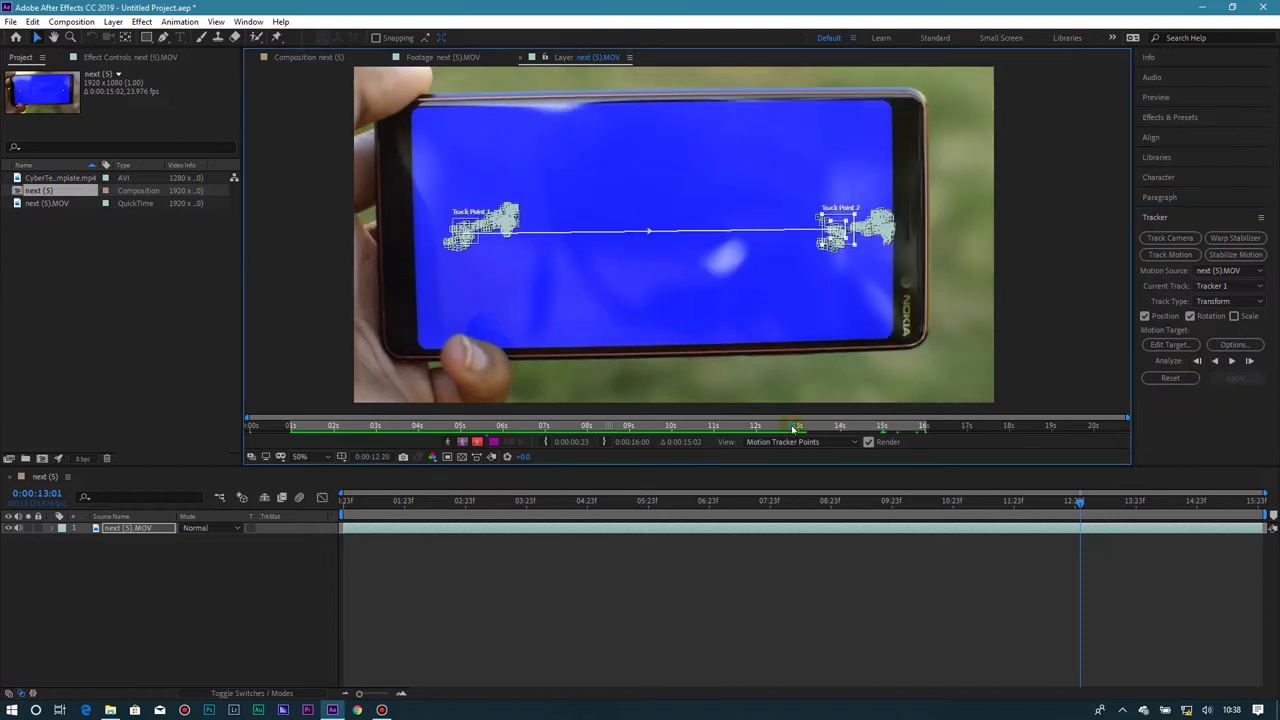
{"action": "mouse_move", "coordinate": [845, 228]}
{"action": "left_mouse_down"}
{"action": "mouse_move", "coordinate": [837, 205]}
{"action": "mouse_move", "coordinate": [838, 216]}
{"action": "left_mouse_up"}
{"action": "left_click", "coordinate": [1249, 361]}
{"action": "left_click", "coordinate": [1249, 361]}
{"action": "left_click", "coordinate": [1249, 361]}
{"action": "left_click", "coordinate": [1249, 361]}
{"action": "left_click", "coordinate": [1249, 361]}
{"action": "left_click", "coordinate": [1231, 361]}
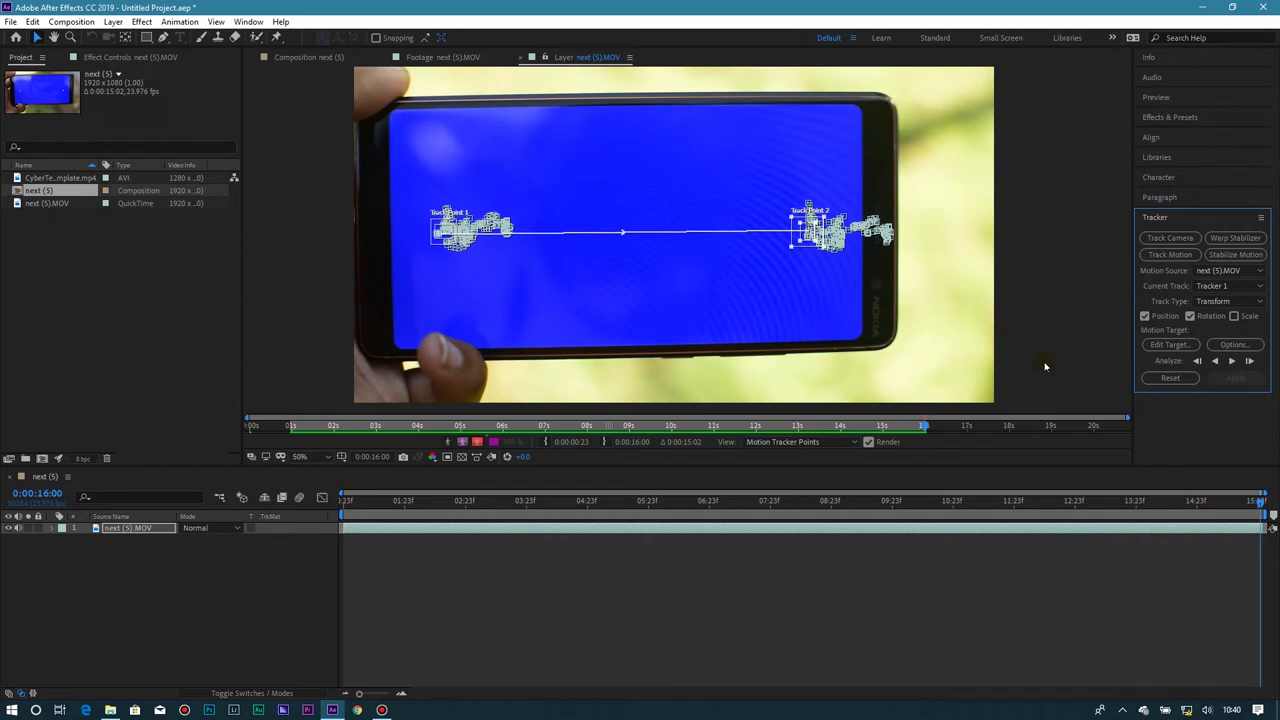
Add a new Null Object layer, Null 1, to the composition
{"action": "right_click", "coordinate": [102, 561]}
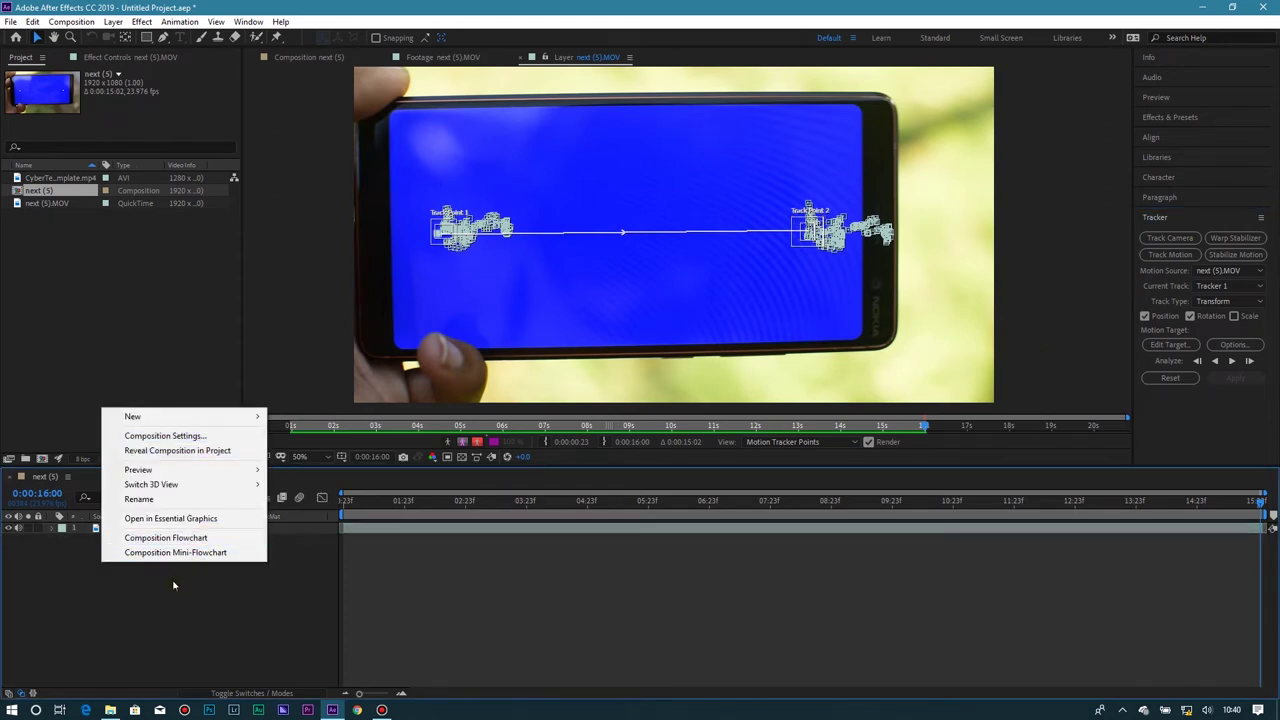
{"action": "mouse_move", "coordinate": [201, 424]}
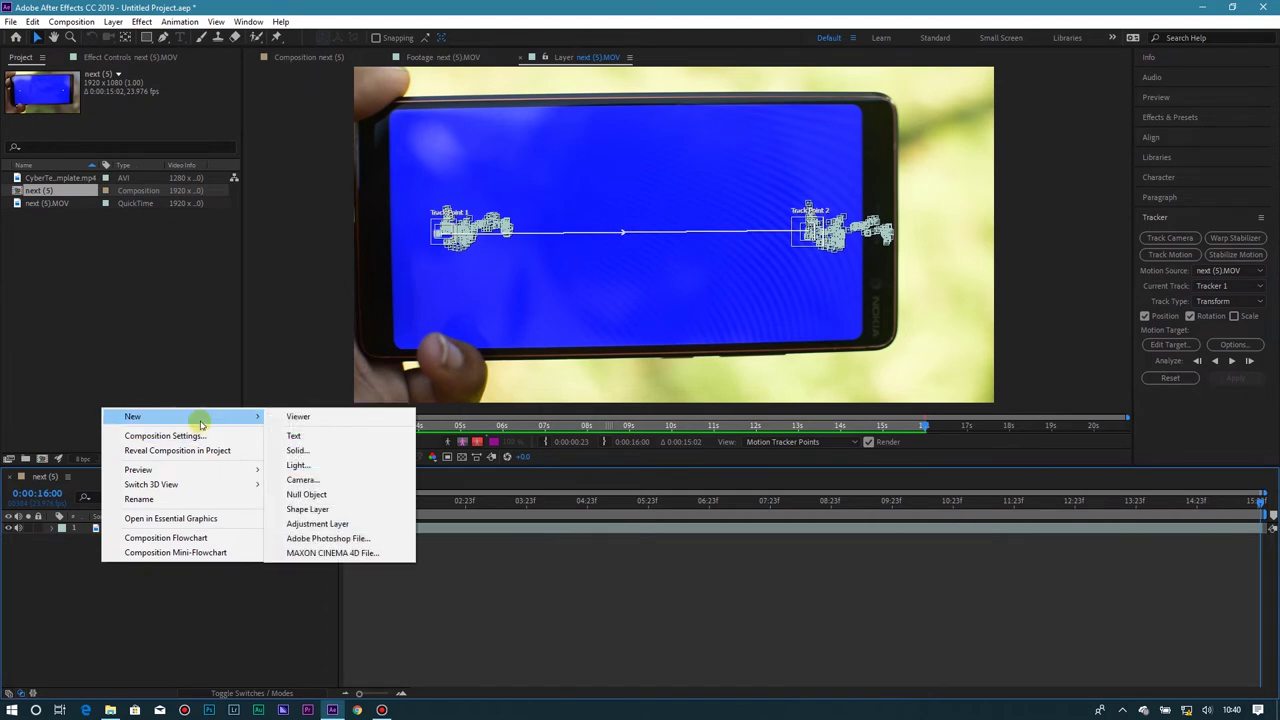
{"action": "right_click", "coordinate": [71, 563]}
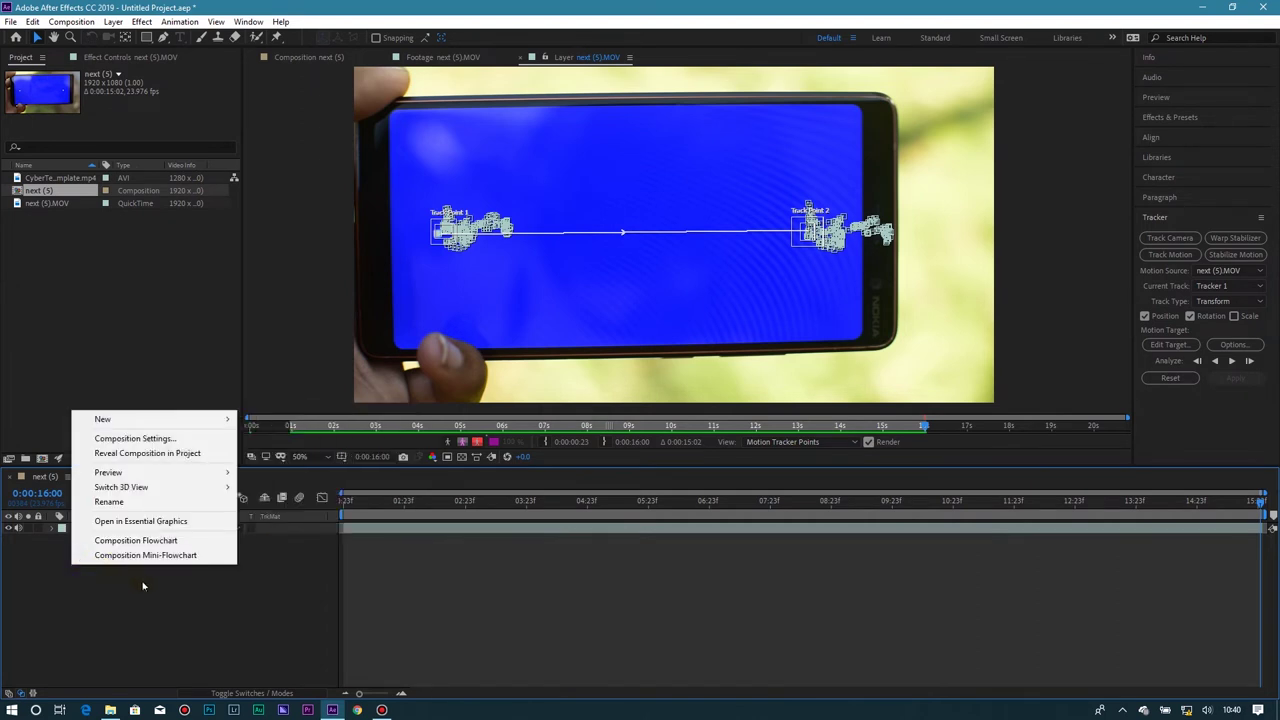
{"action": "mouse_move", "coordinate": [177, 421]}
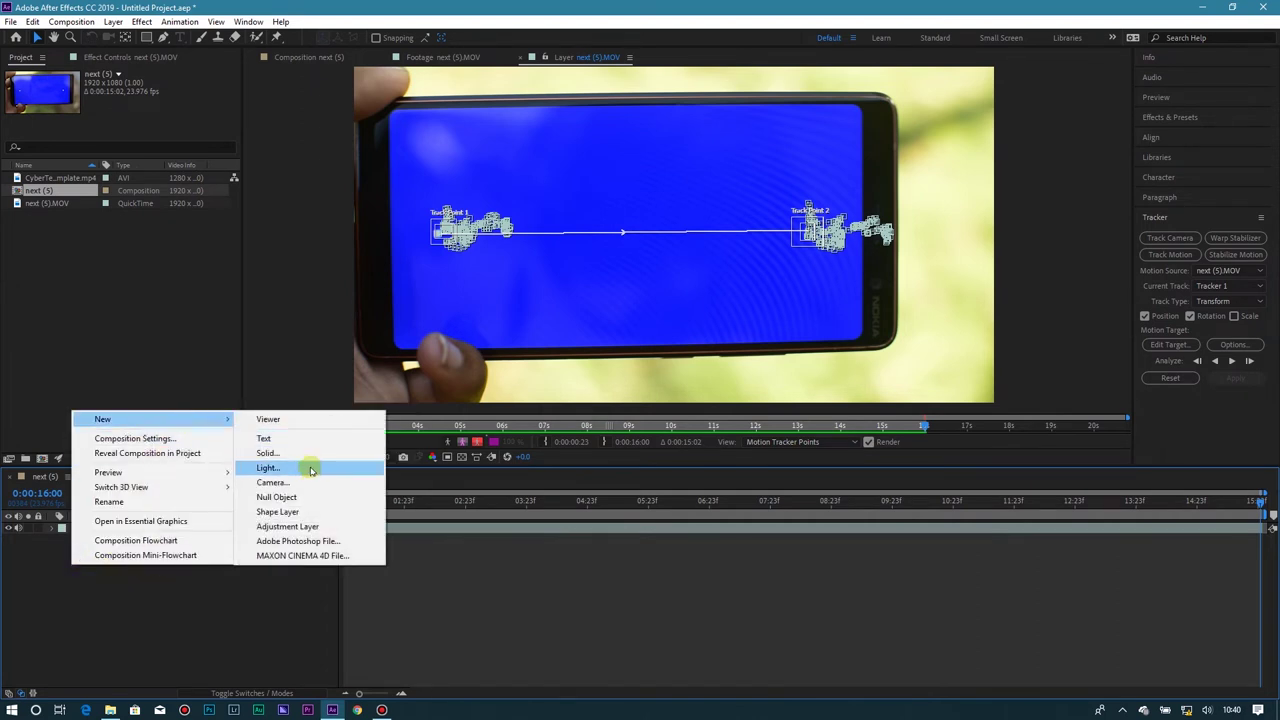
{"action": "left_click", "coordinate": [308, 498]}
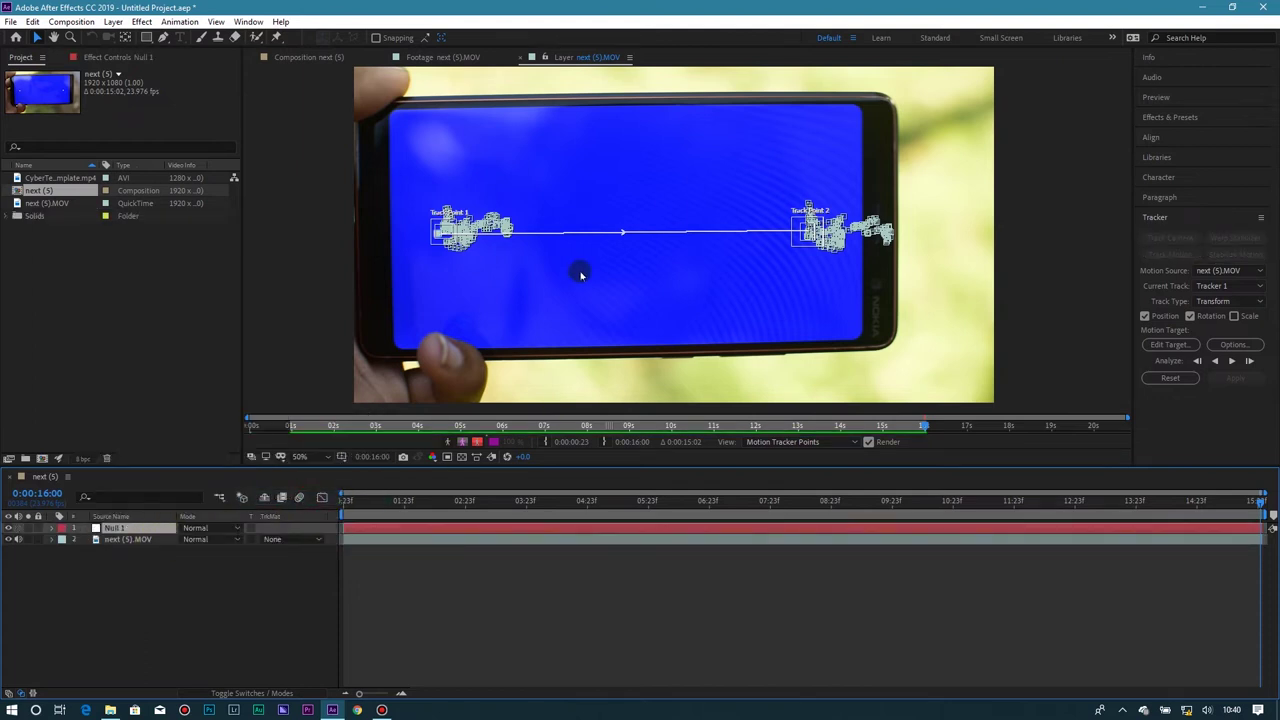
Set the tracker's motion target to Null 1 and apply the track in X and Y
{"action": "left_click", "coordinate": [1170, 345]}
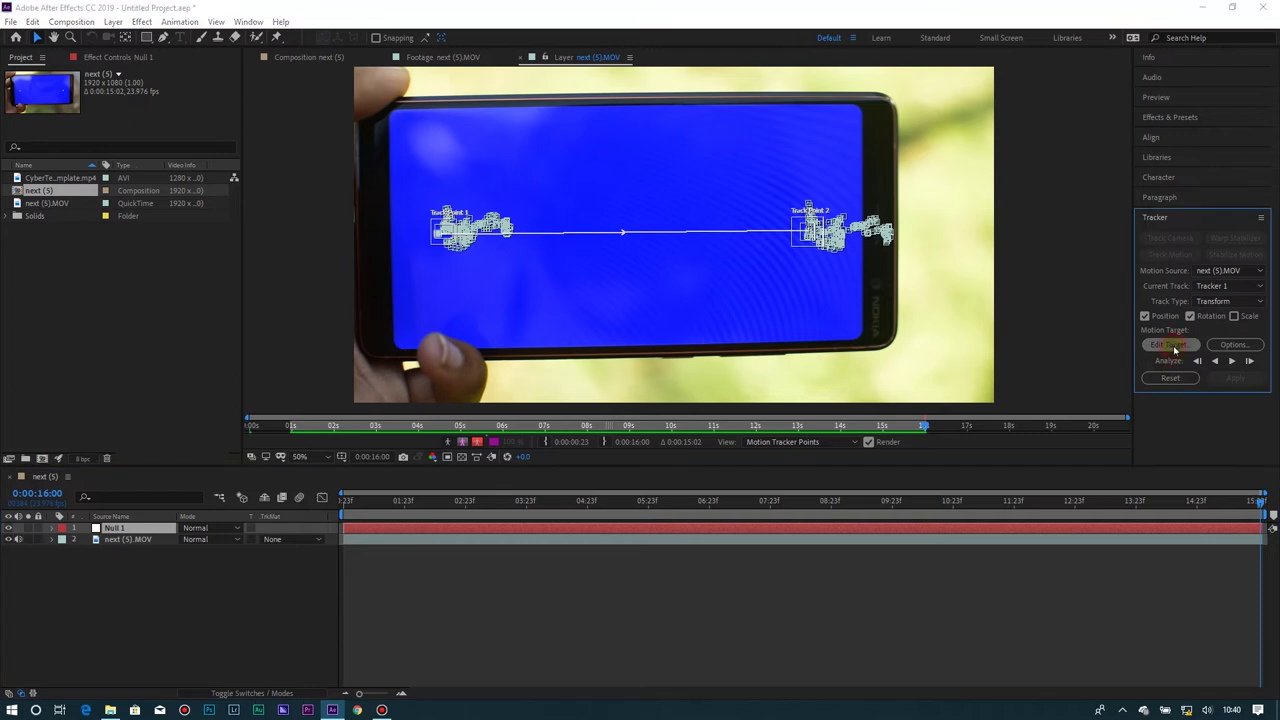
{"action": "left_click", "coordinate": [626, 336]}
{"action": "left_click", "coordinate": [663, 338]}
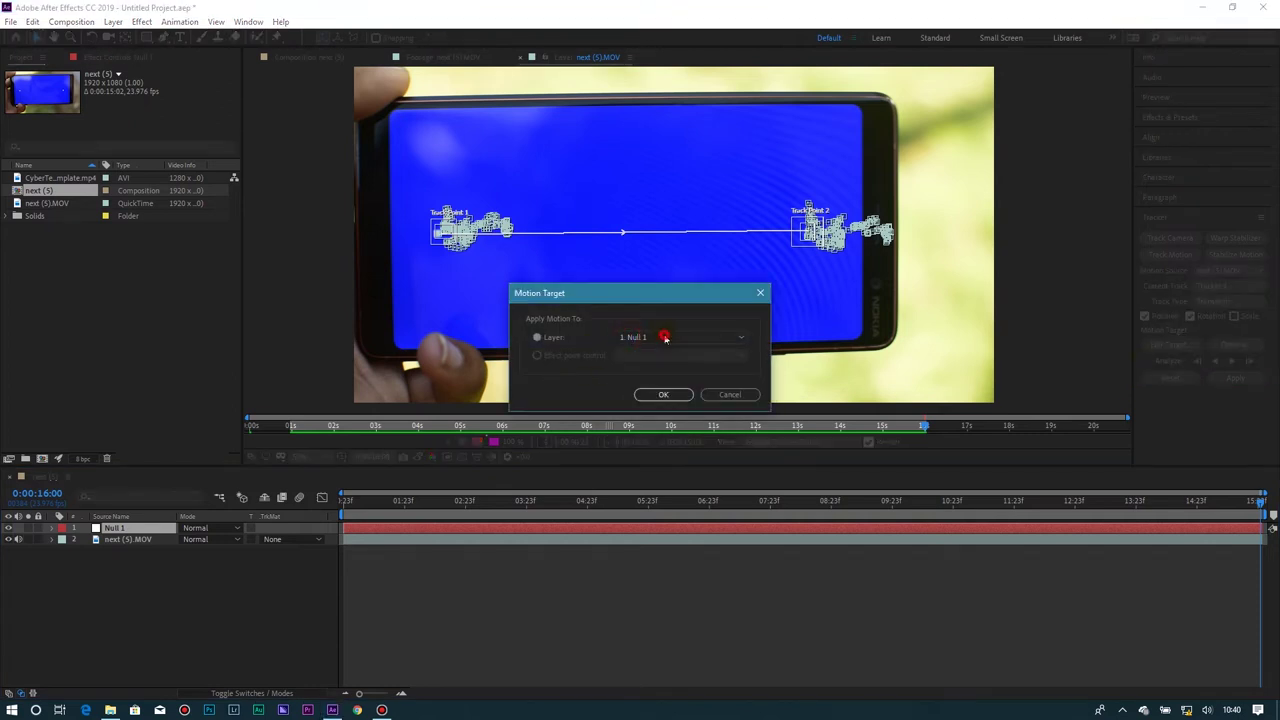
{"action": "left_click", "coordinate": [655, 394]}
{"action": "left_click", "coordinate": [1231, 379]}
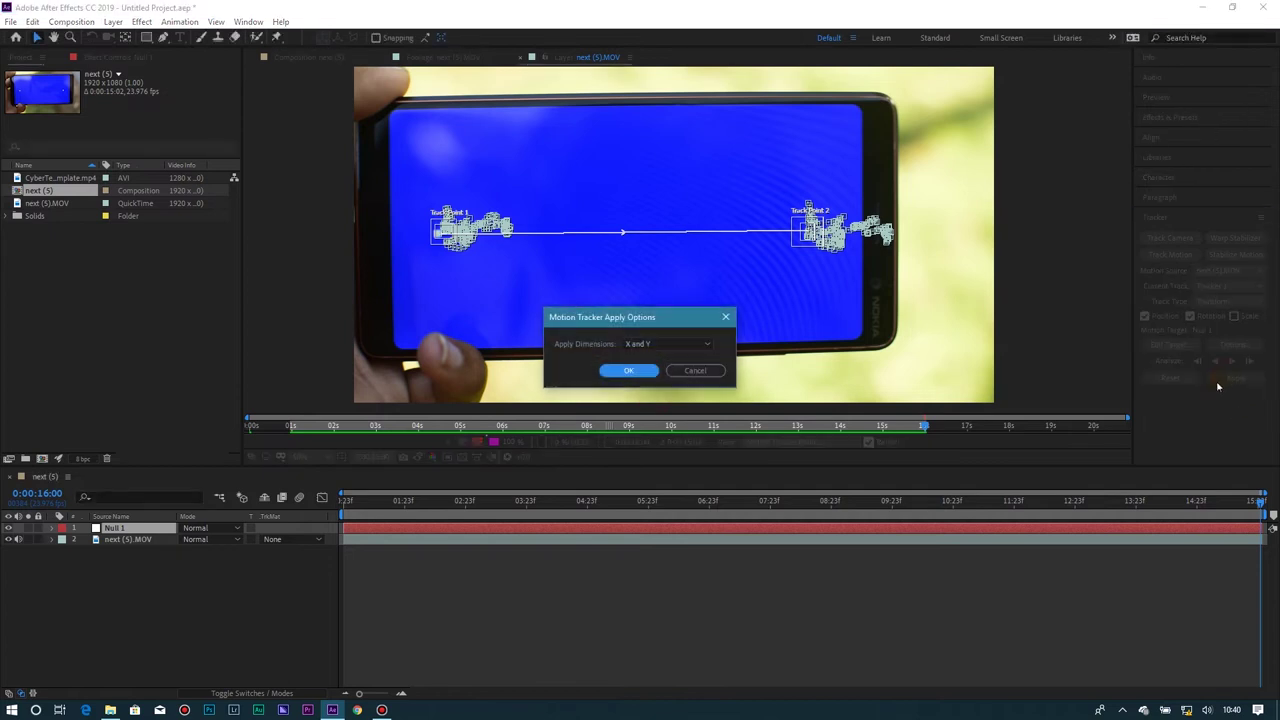
{"action": "left_click", "coordinate": [628, 371]}
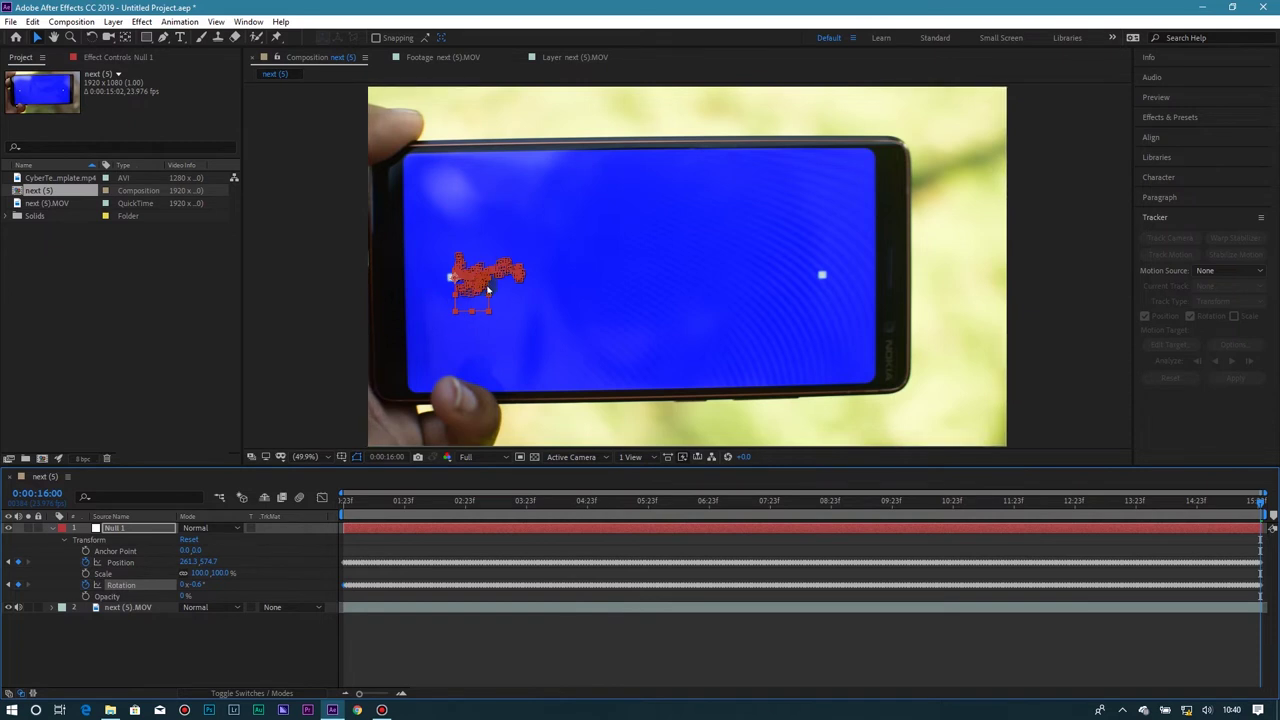
Place the CyberTech HUD mp4 in the timeline as layer 3, below next (5).MOV
{"action": "left_click", "coordinate": [103, 622]}
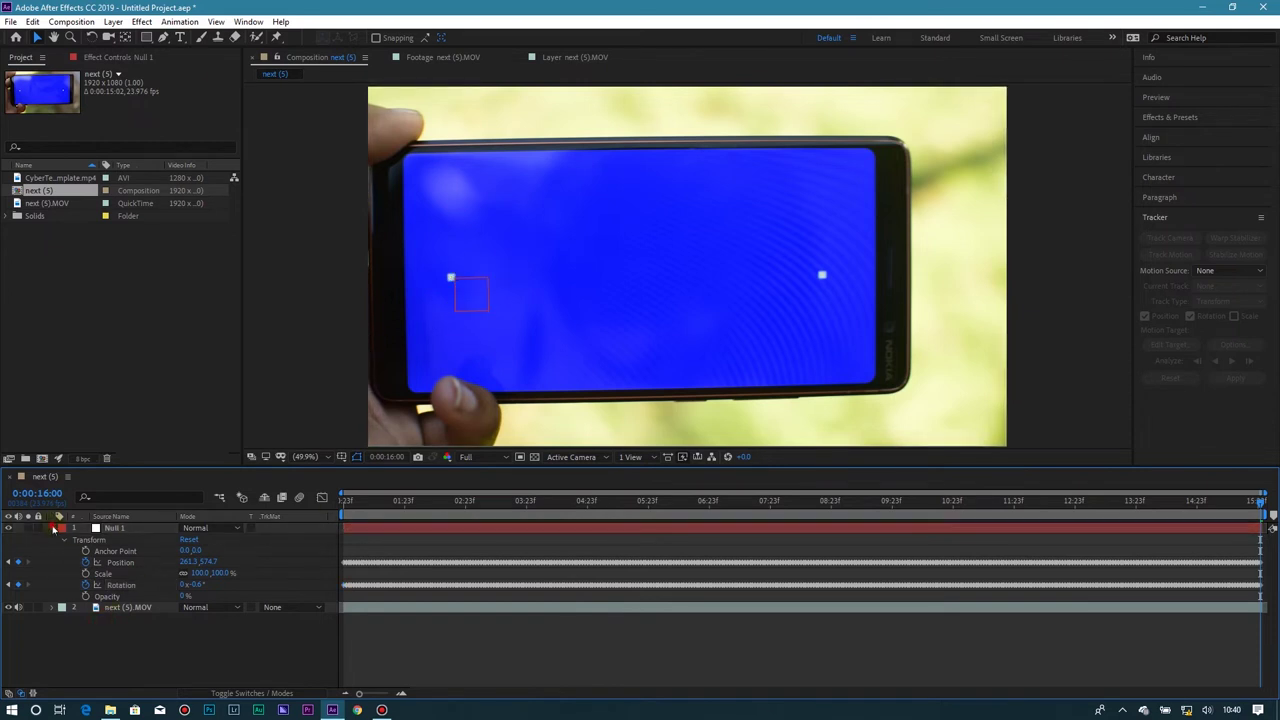
{"action": "left_click", "coordinate": [53, 527]}
{"action": "left_click", "coordinate": [99, 558]}
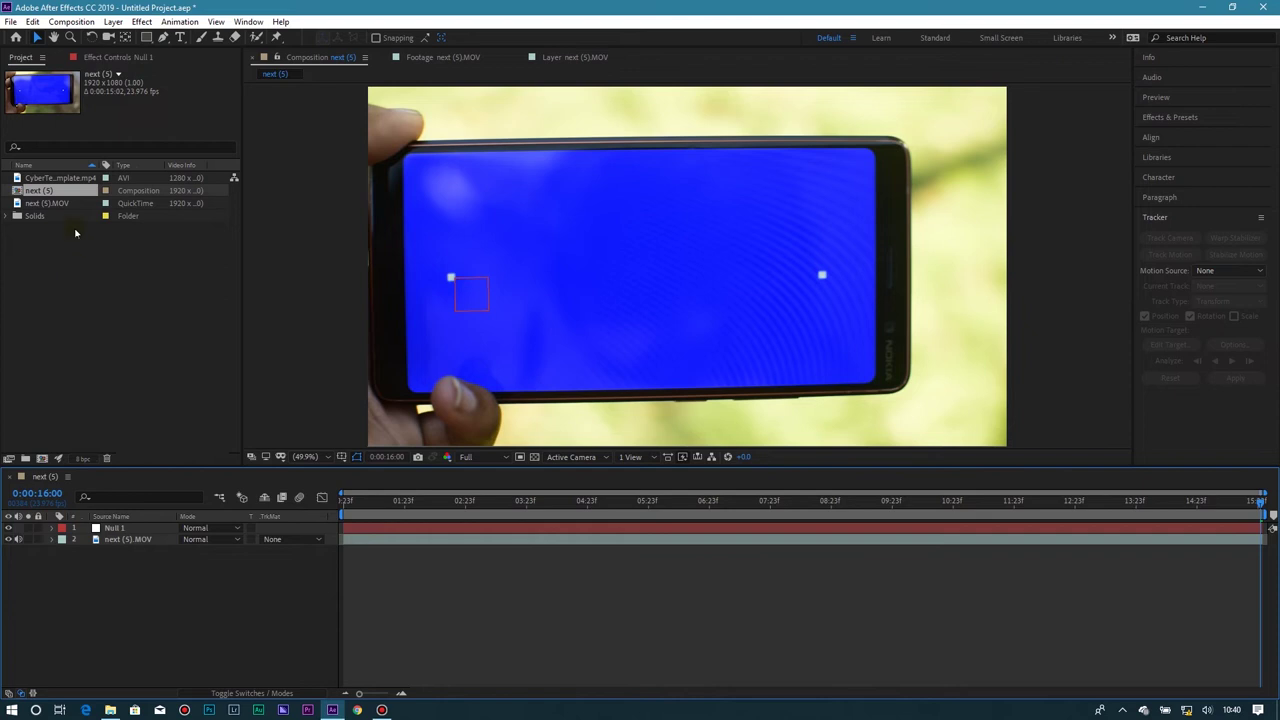
{"action": "left_click", "coordinate": [50, 178]}
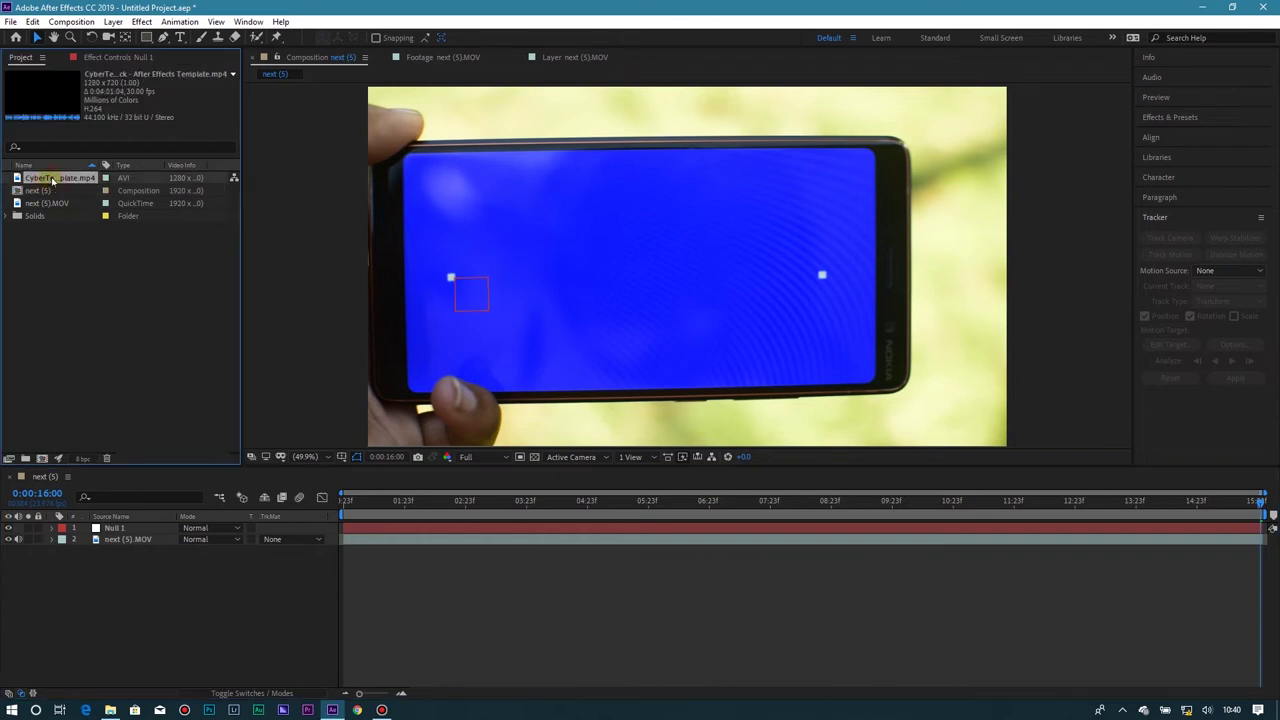
{"action": "left_click_drag", "start_coordinate": [58, 181], "coordinate": [104, 570]}
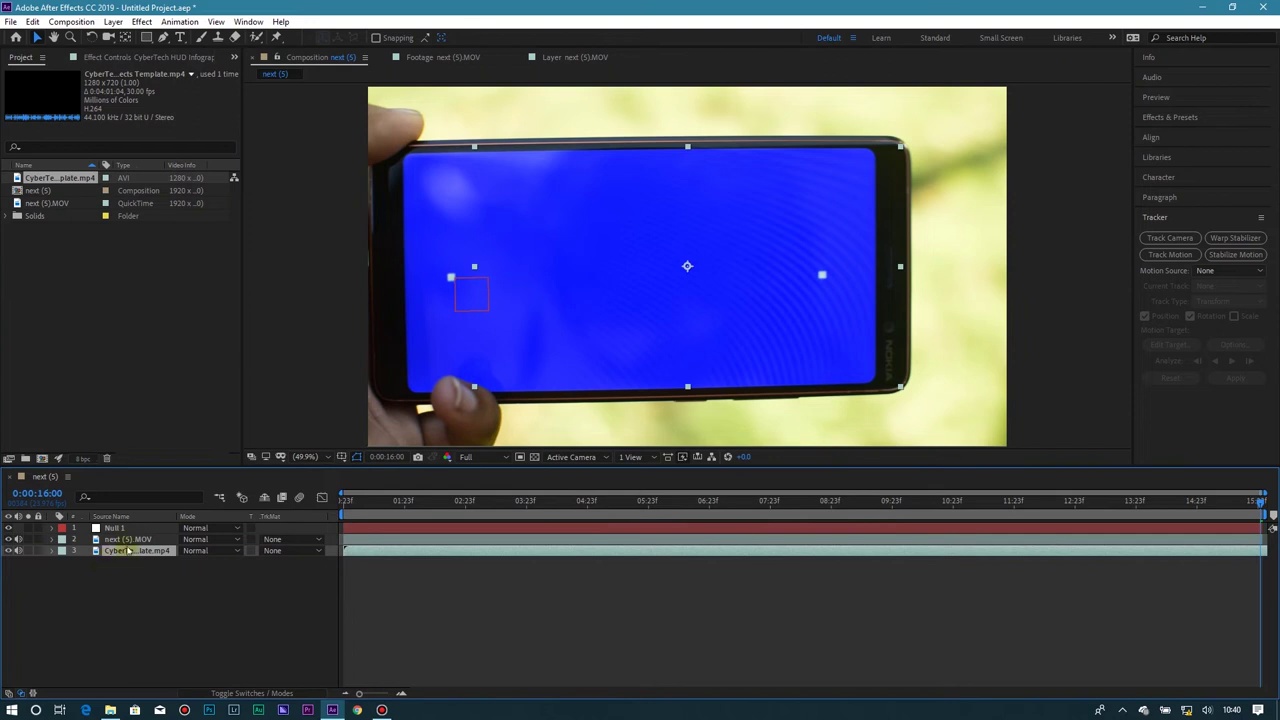
{"action": "left_click", "coordinate": [120, 540]}
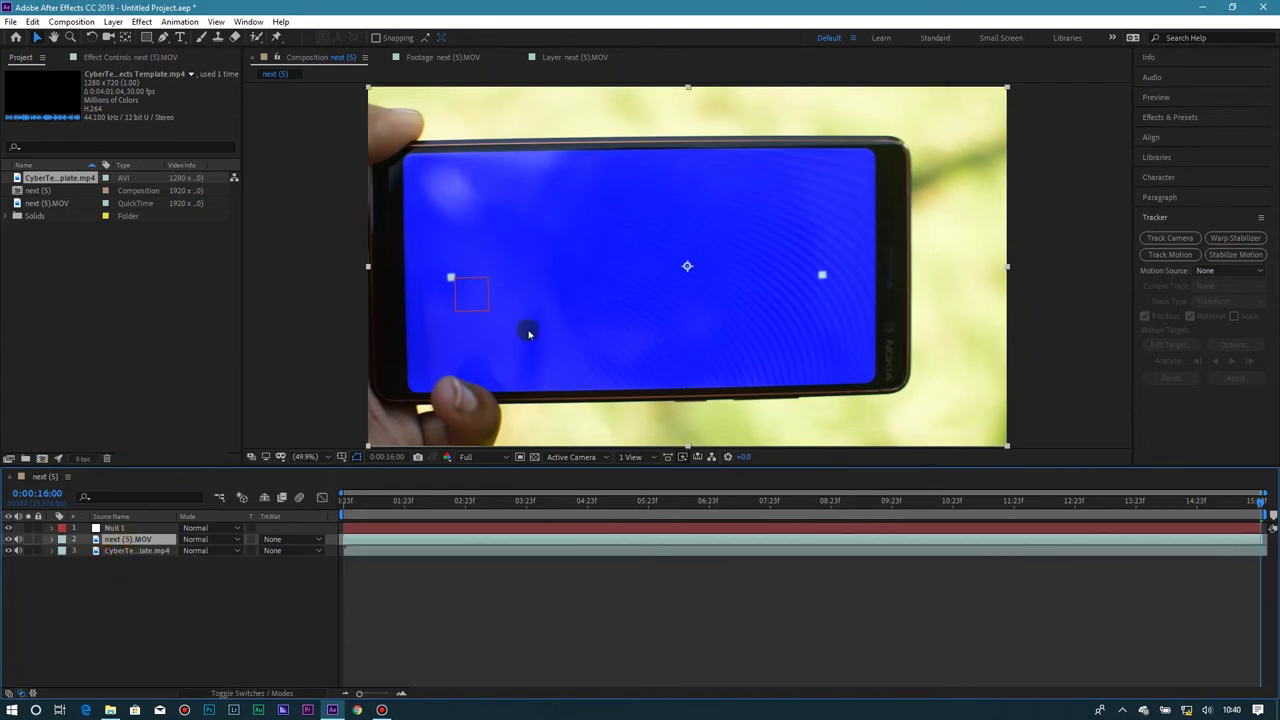
Apply Keylight (1.2) to next (5).MOV and sample the phone's blue screen as Screen Colour
{"action": "left_click", "coordinate": [1178, 118]}
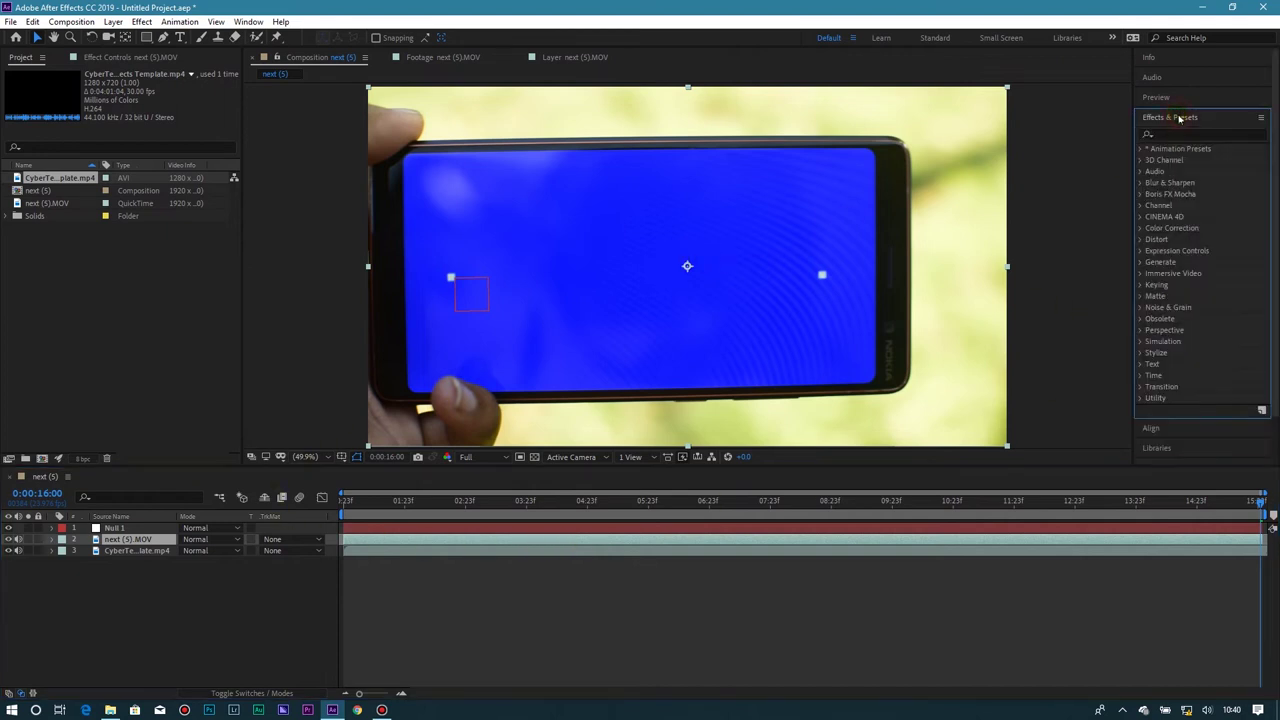
{"action": "left_click", "coordinate": [1142, 286]}
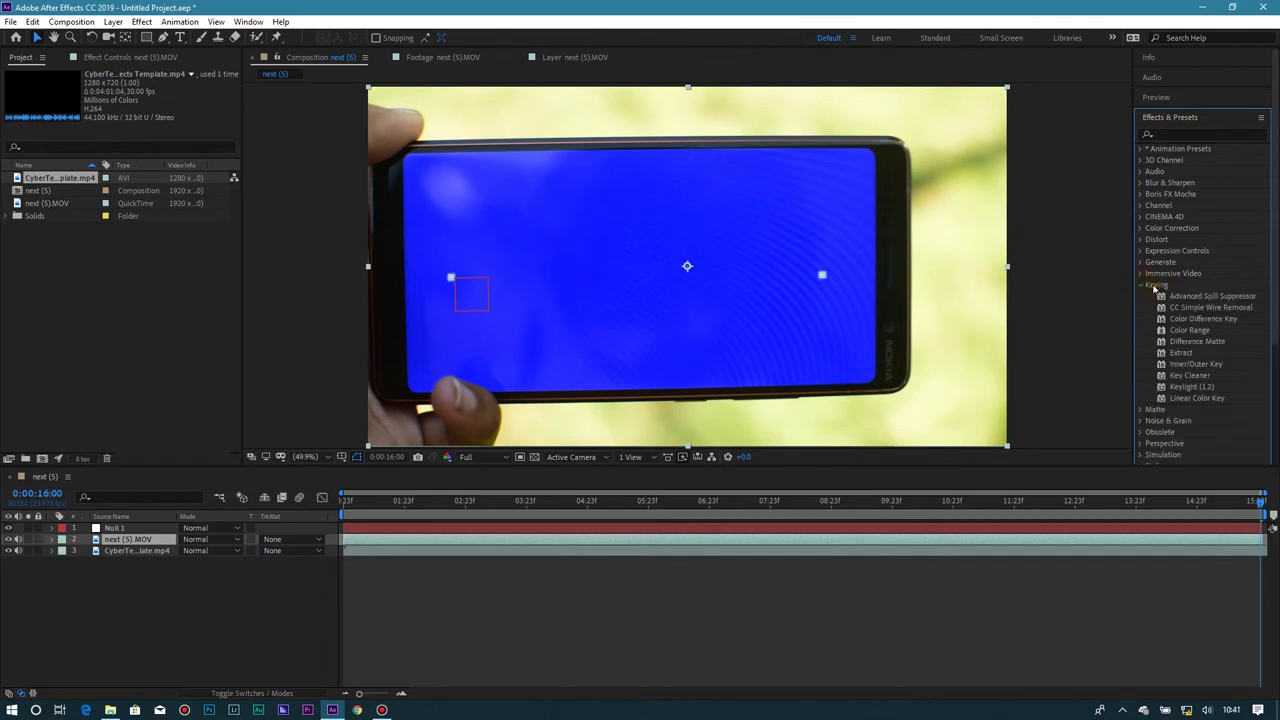
{"action": "left_click", "coordinate": [1192, 388]}
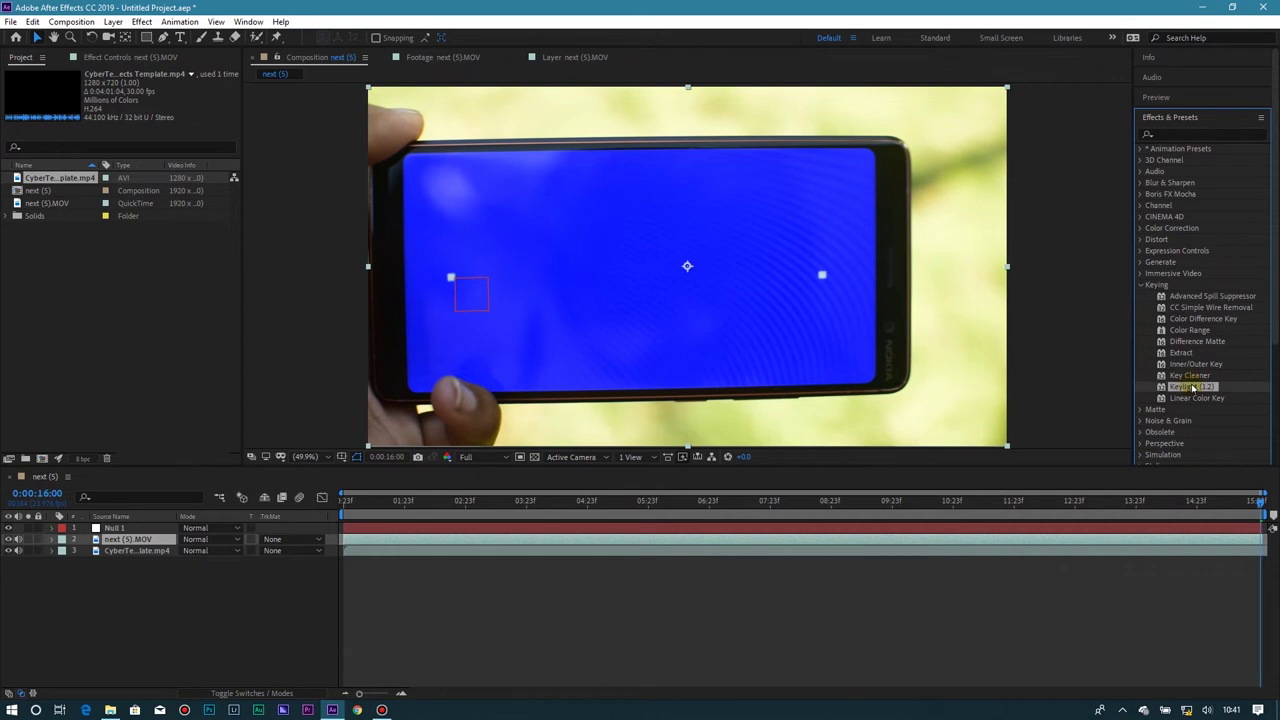
{"action": "left_click_drag", "start_coordinate": [1192, 388], "coordinate": [686, 323]}
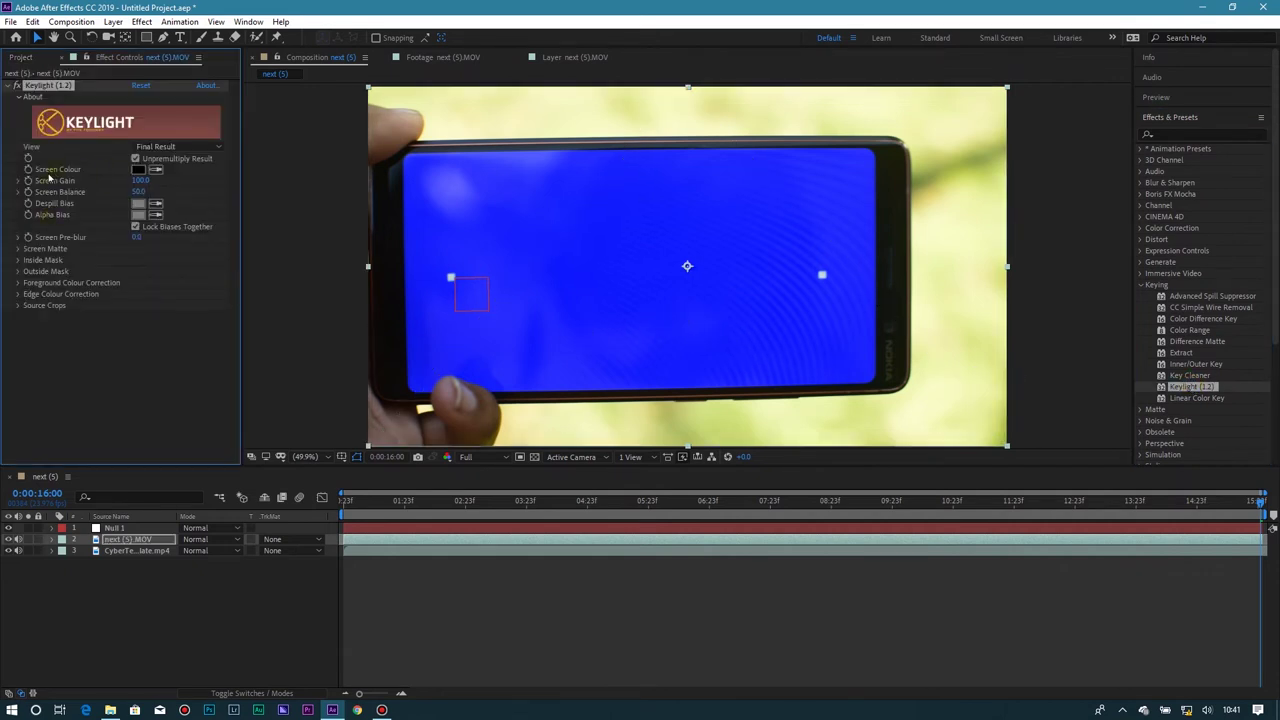
{"action": "left_click", "coordinate": [155, 170]}
{"action": "left_click", "coordinate": [609, 232]}
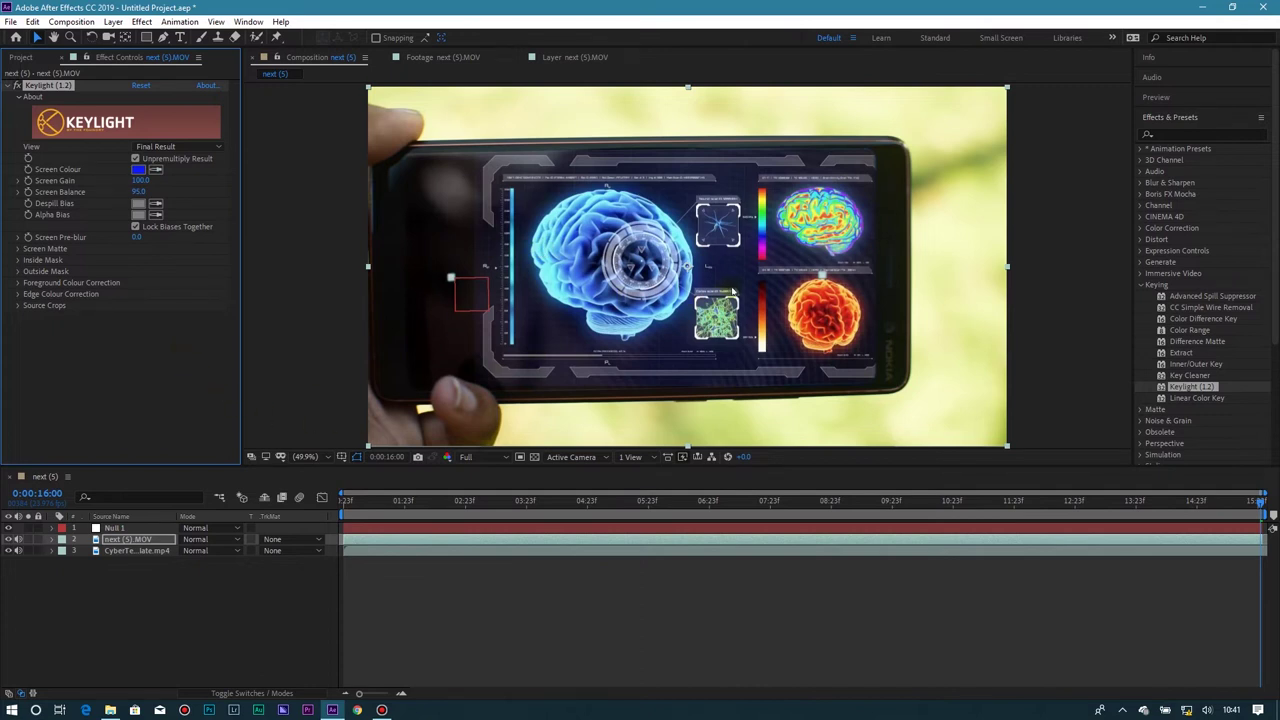
Expand the CyberTech HUD layer's Transform properties and scale it to 120% over the phone screen
{"action": "left_click", "coordinate": [48, 551]}
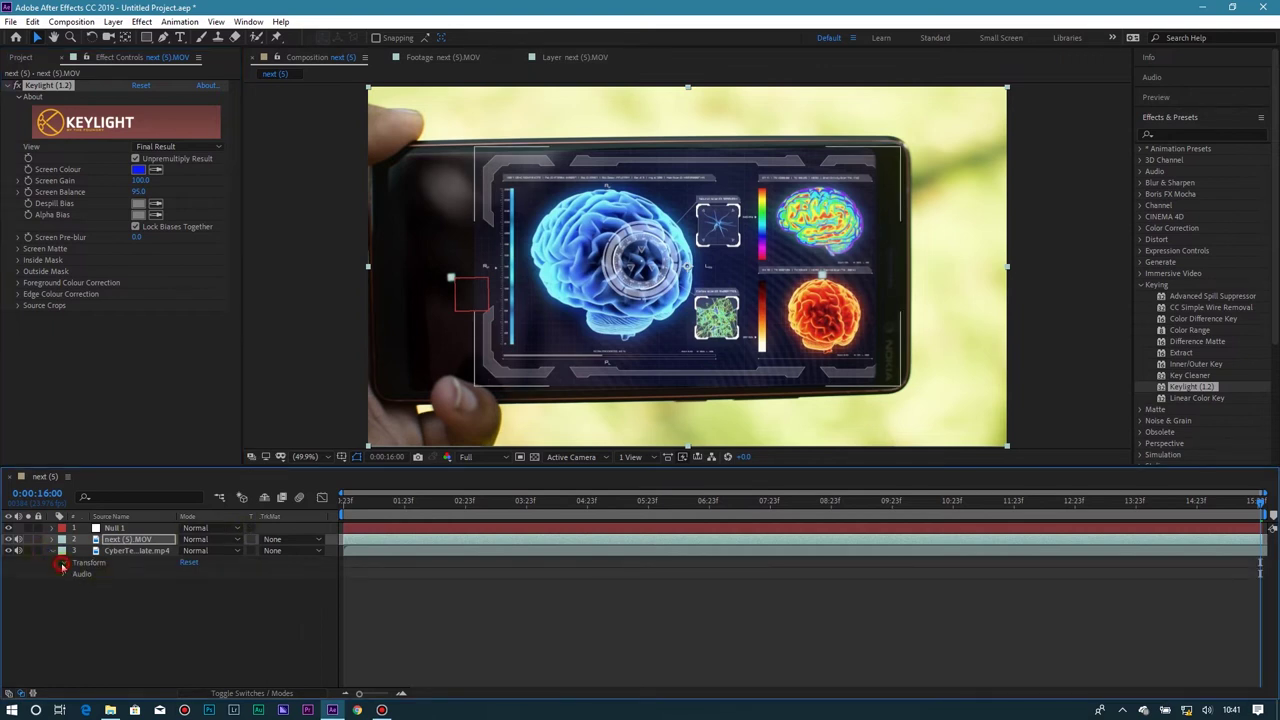
{"action": "left_click", "coordinate": [63, 563]}
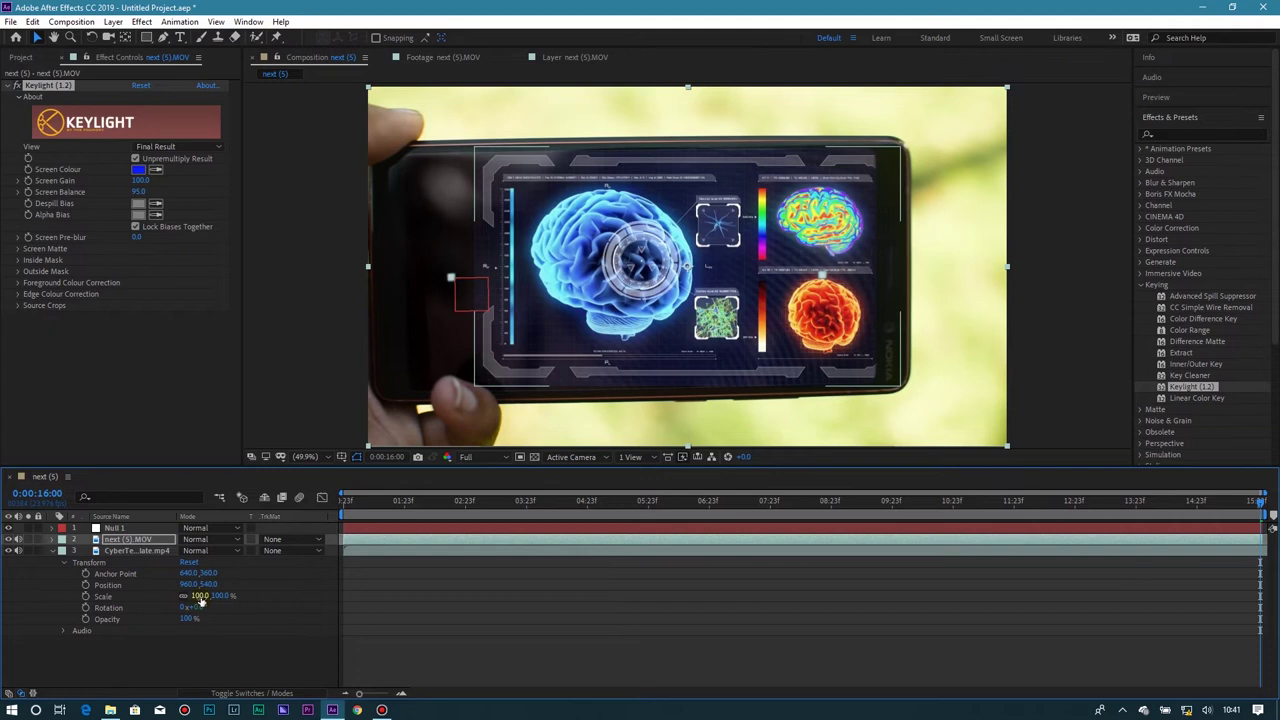
{"action": "mouse_move", "coordinate": [200, 596]}
{"action": "left_mouse_down"}
{"action": "mouse_move", "coordinate": [160, 597]}
{"action": "mouse_move", "coordinate": [200, 596]}
{"action": "mouse_move", "coordinate": [203, 584]}
{"action": "mouse_move", "coordinate": [122, 590]}
{"action": "mouse_move", "coordinate": [208, 595]}
{"action": "left_mouse_up"}
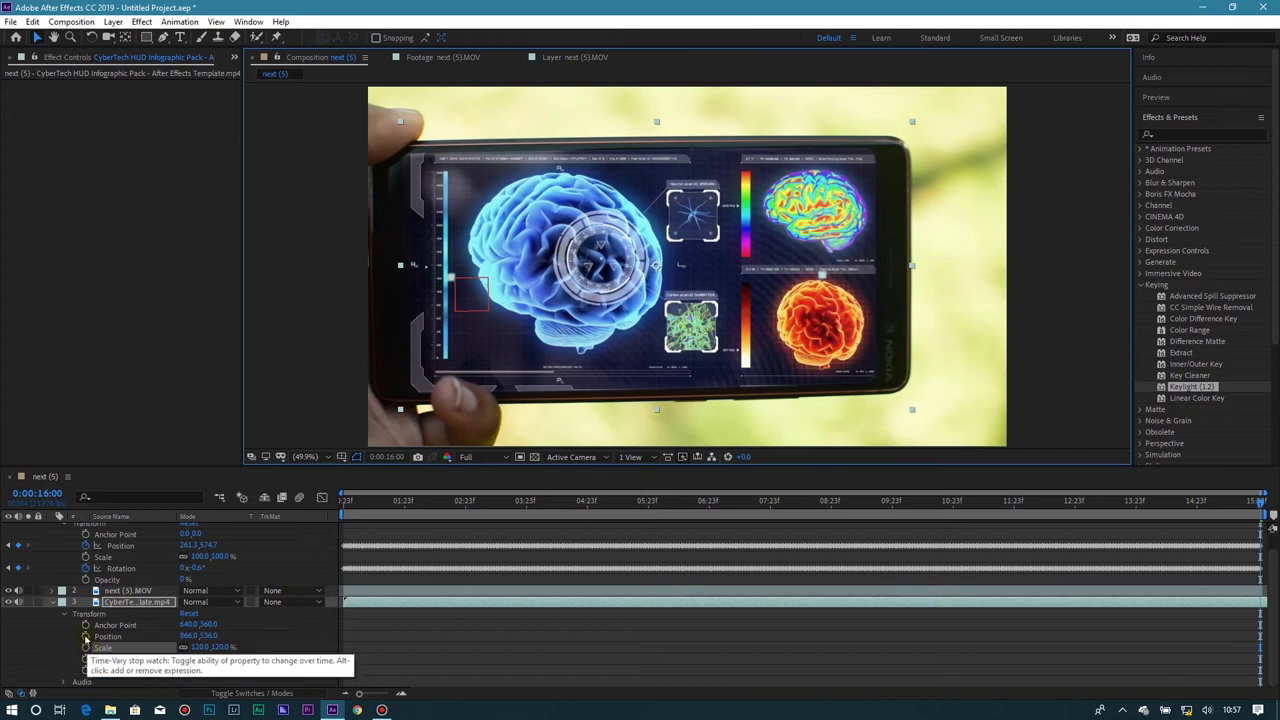
Add Position and Rotation expressions to the HUD layer, pick-whipped to Null 1's Position and Rotation
{"action": "left_click", "coordinate": [85, 636], "text": "alt"}
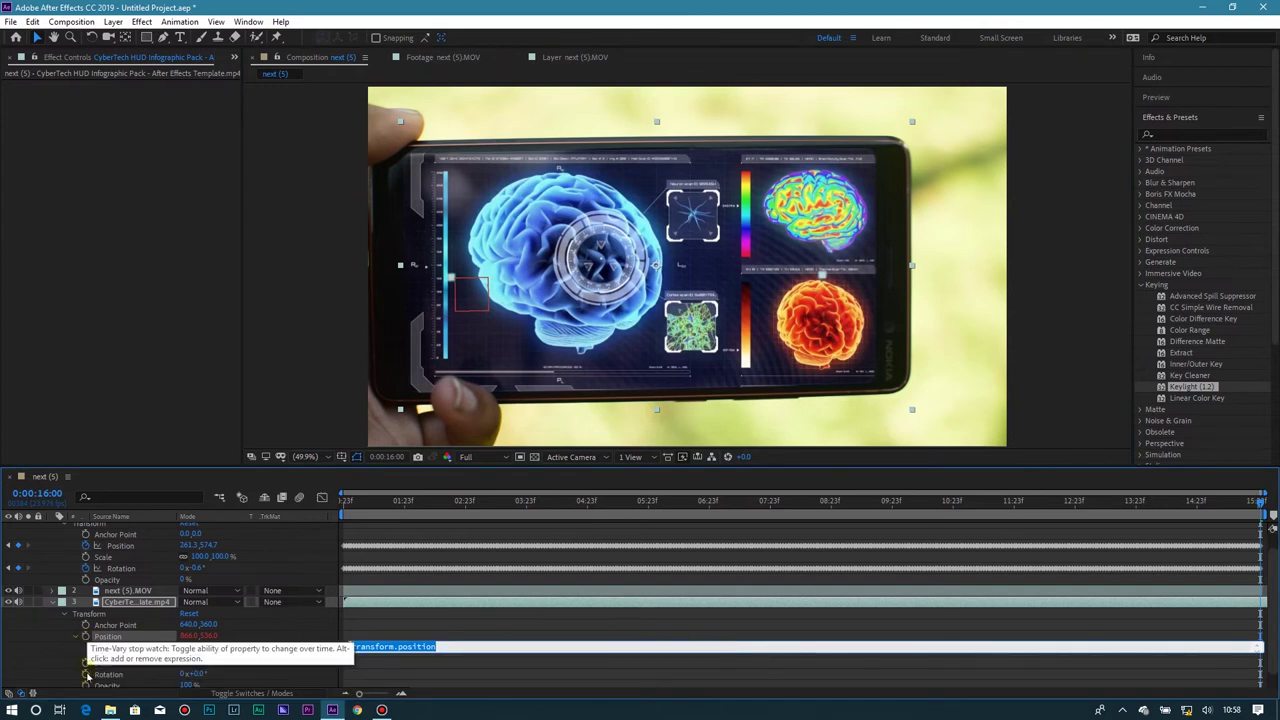
{"action": "left_click", "coordinate": [86, 675], "text": "alt"}
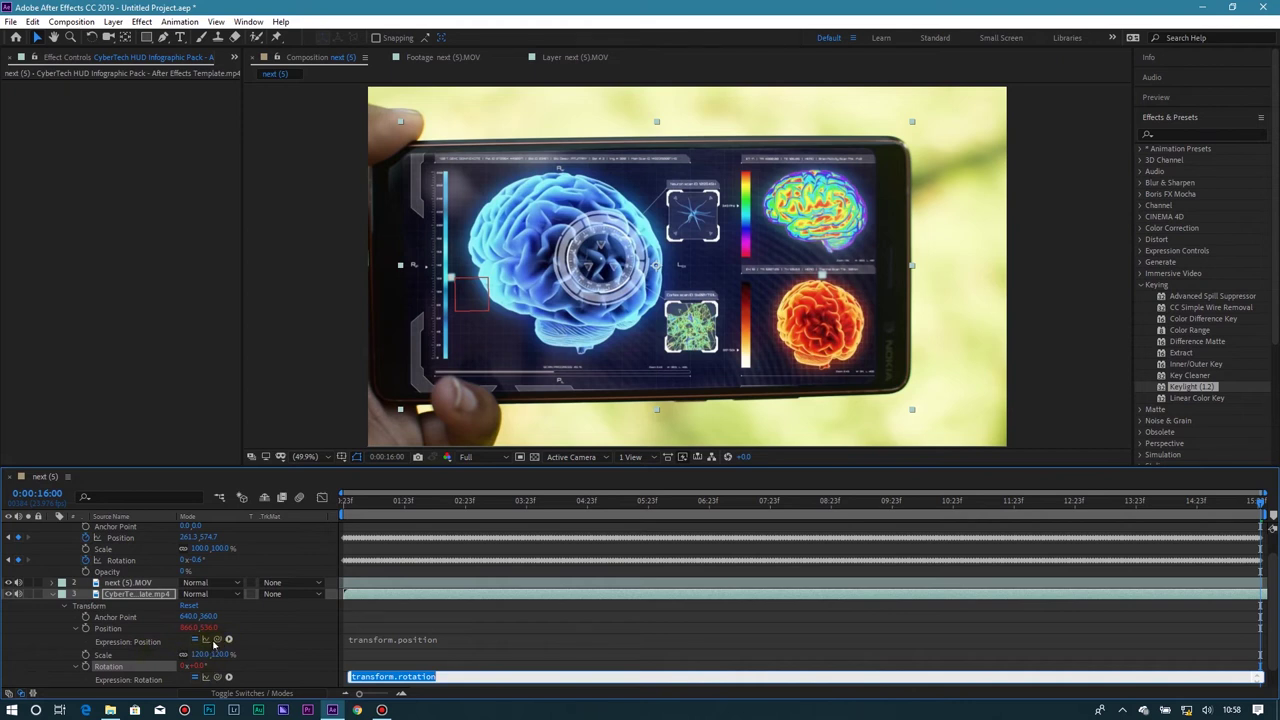
{"action": "left_click_drag", "start_coordinate": [216, 641], "coordinate": [140, 543]}
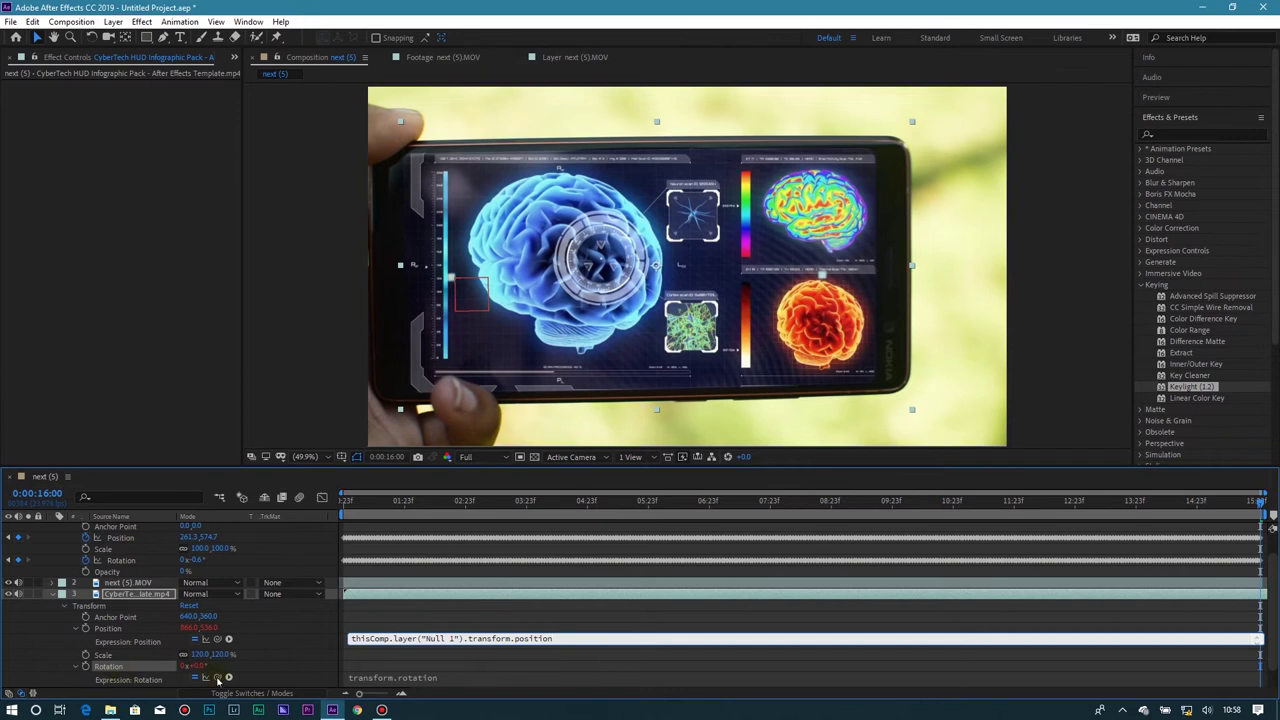
{"action": "left_click_drag", "start_coordinate": [216, 678], "coordinate": [140, 566]}
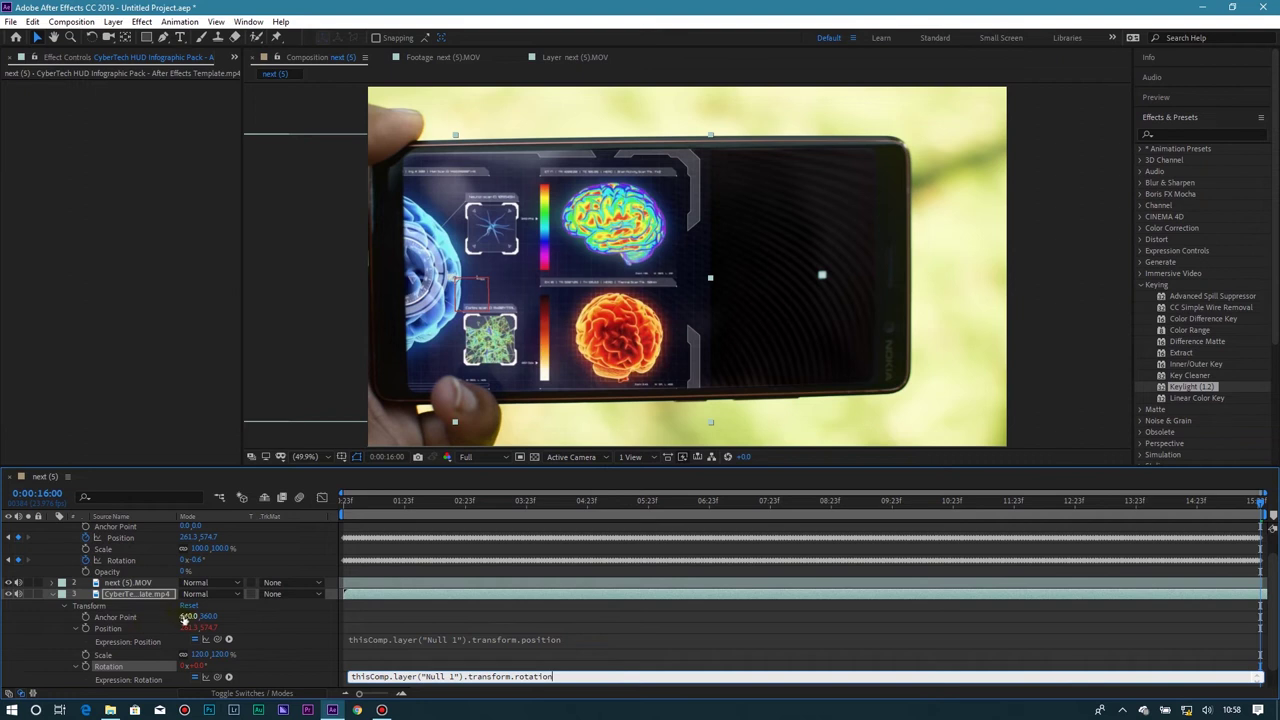
Set the HUD's Anchor Point X to about 141 and Scale to 115%, centred on the phone
{"action": "left_click_drag", "start_coordinate": [183, 617], "coordinate": [97, 617]}
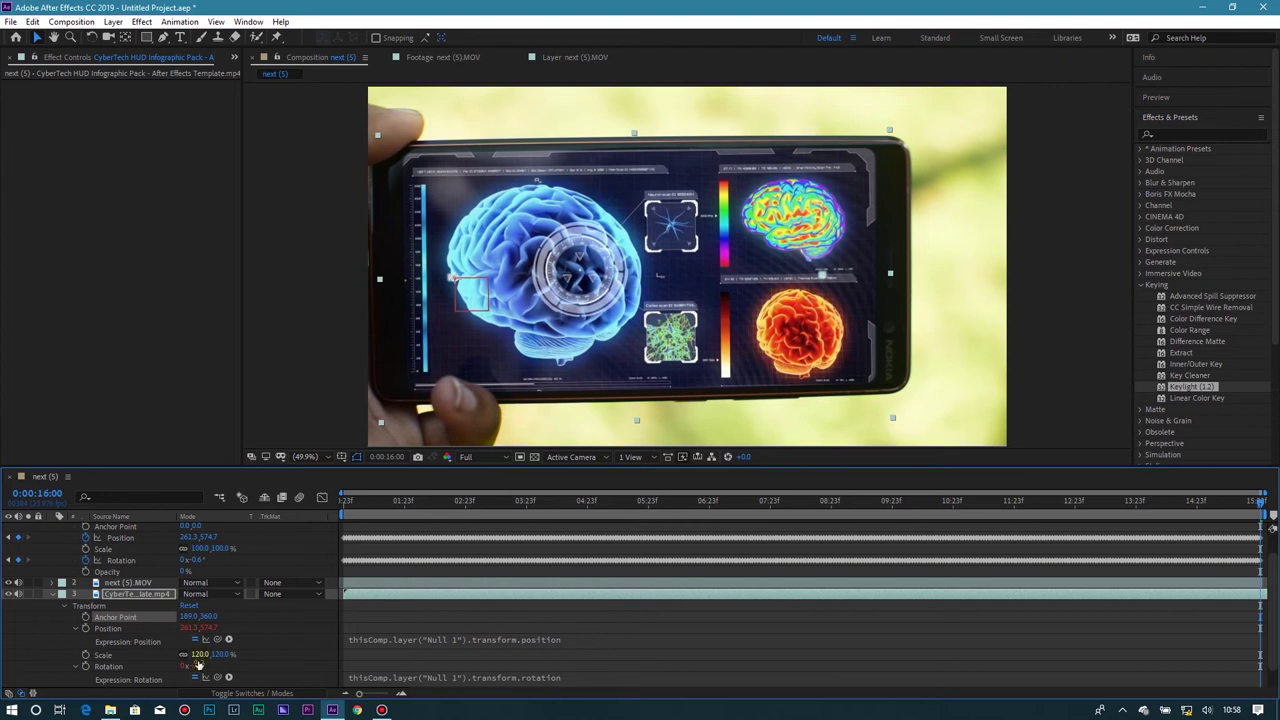
{"action": "left_click_drag", "start_coordinate": [201, 654], "coordinate": [189, 653]}
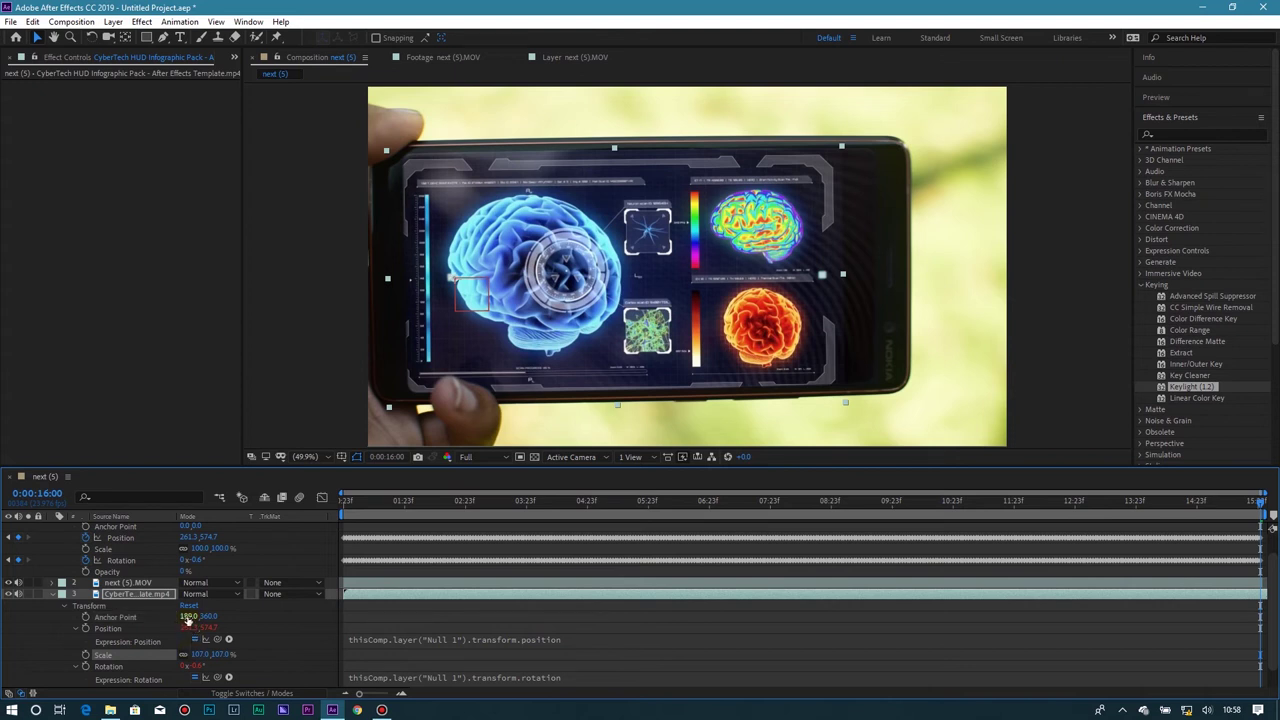
{"action": "left_click_drag", "start_coordinate": [187, 616], "coordinate": [199, 655]}
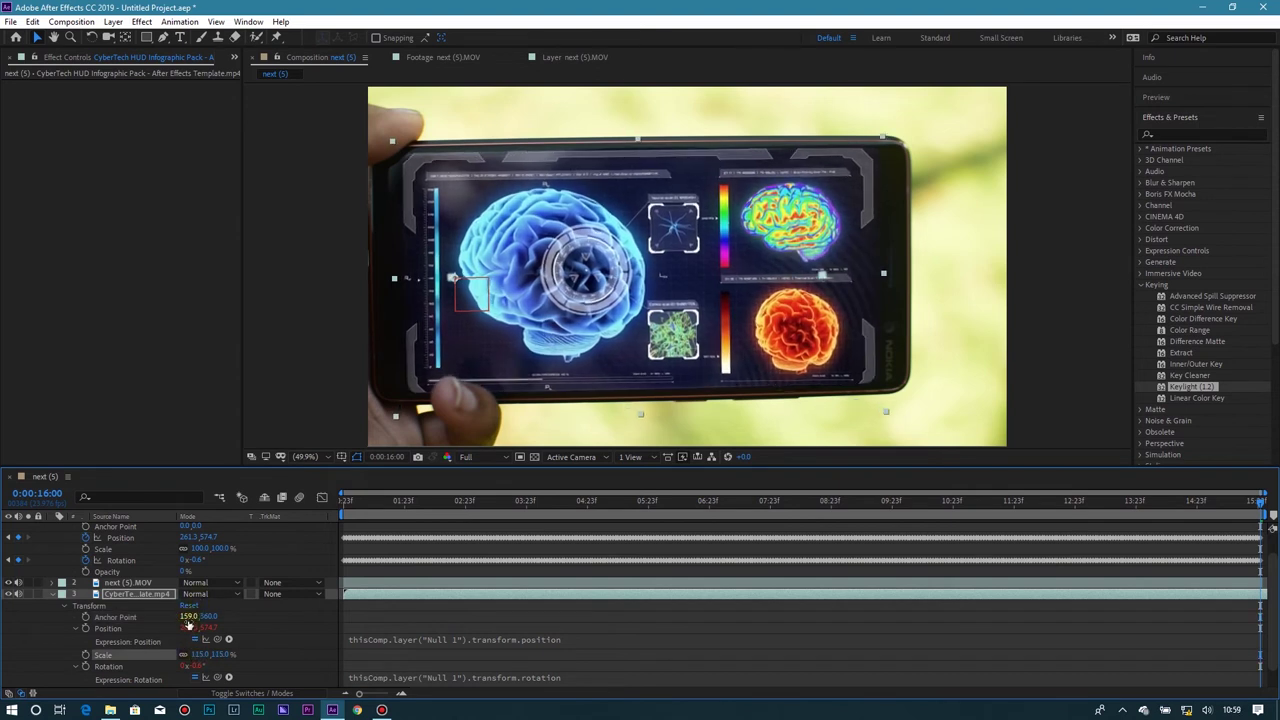
{"action": "left_click_drag", "start_coordinate": [187, 622], "coordinate": [174, 617]}
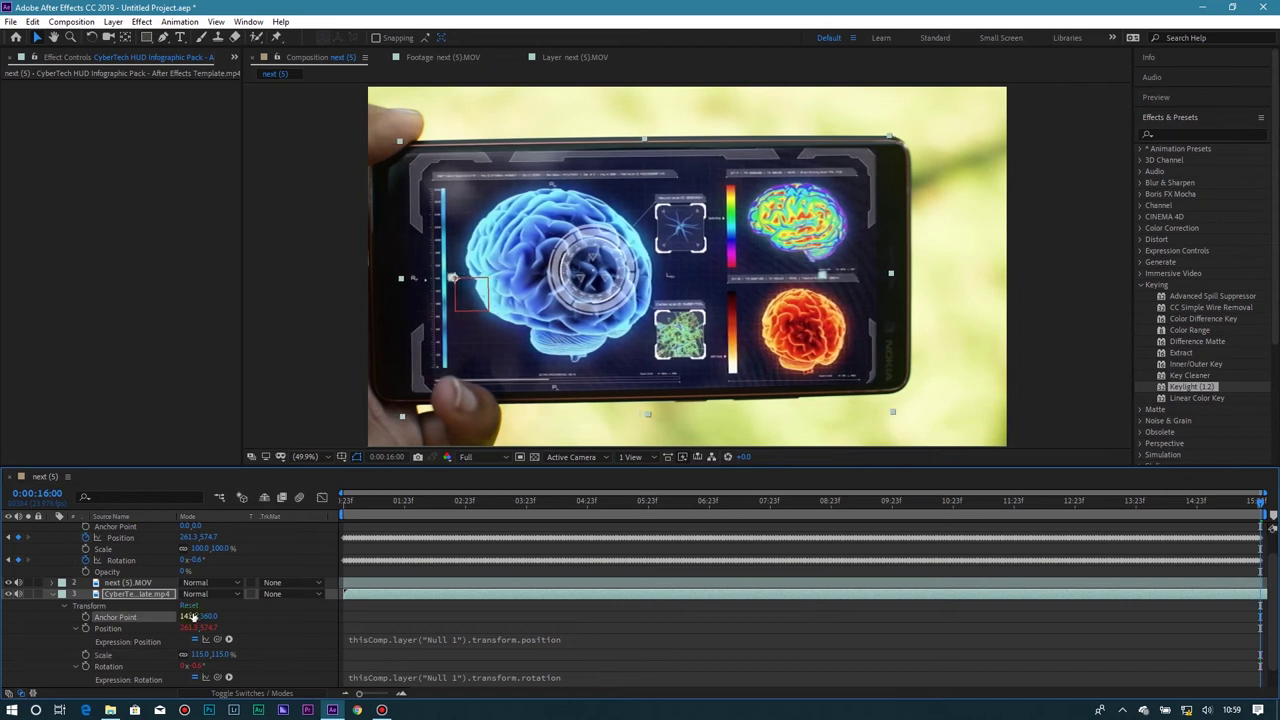
{"action": "left_click", "coordinate": [346, 502]}
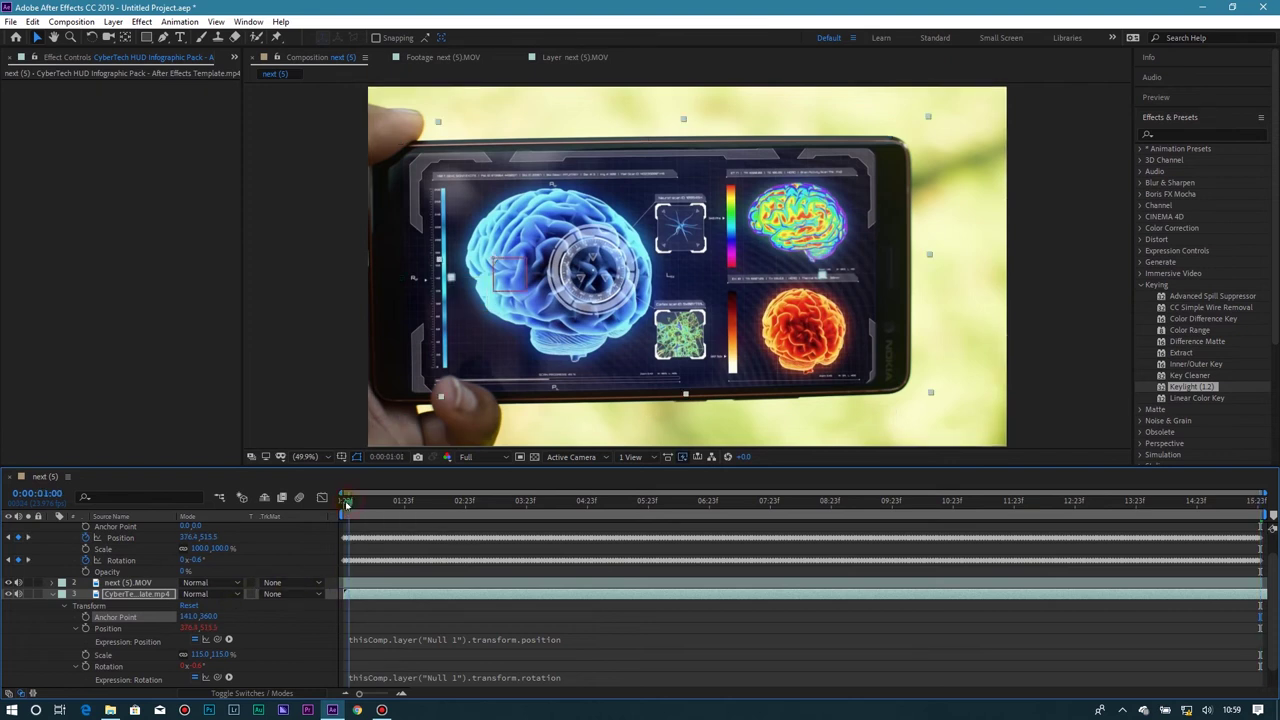
Return the playhead to the first second and play the composition from the Preview panel
{"action": "left_click_drag", "start_coordinate": [346, 504], "coordinate": [343, 503]}
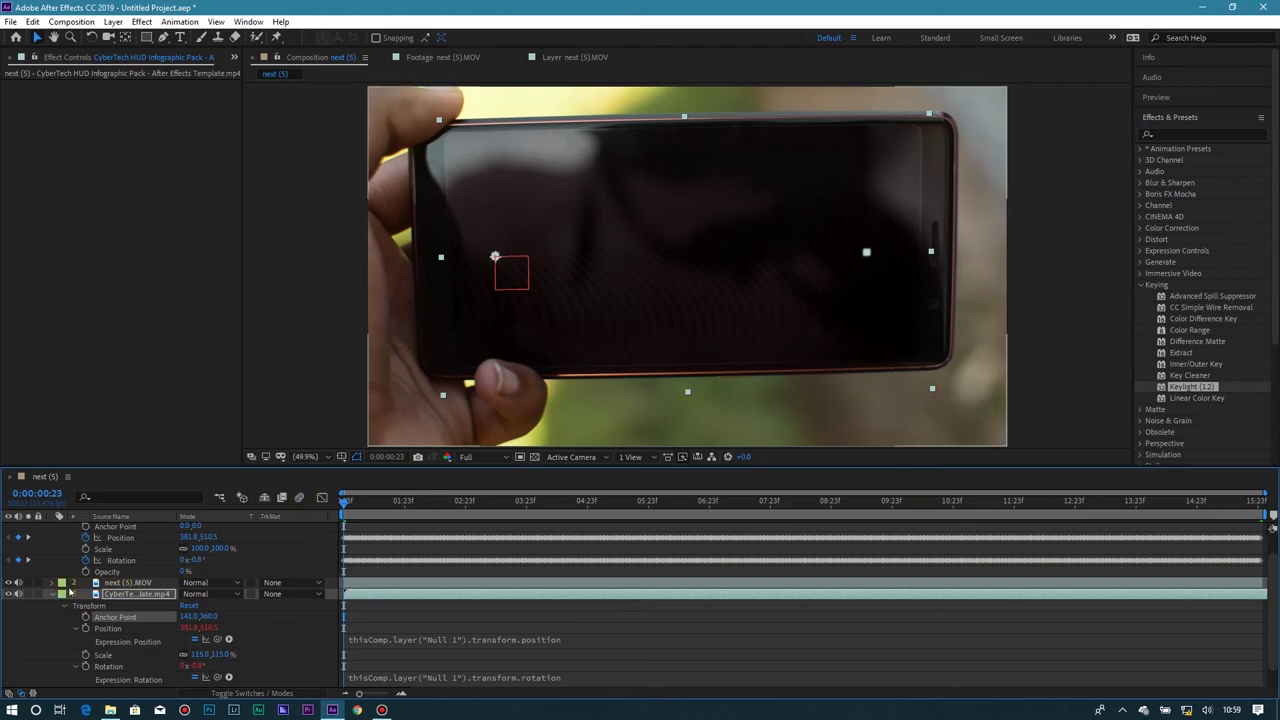
{"action": "left_click", "coordinate": [1160, 97]}
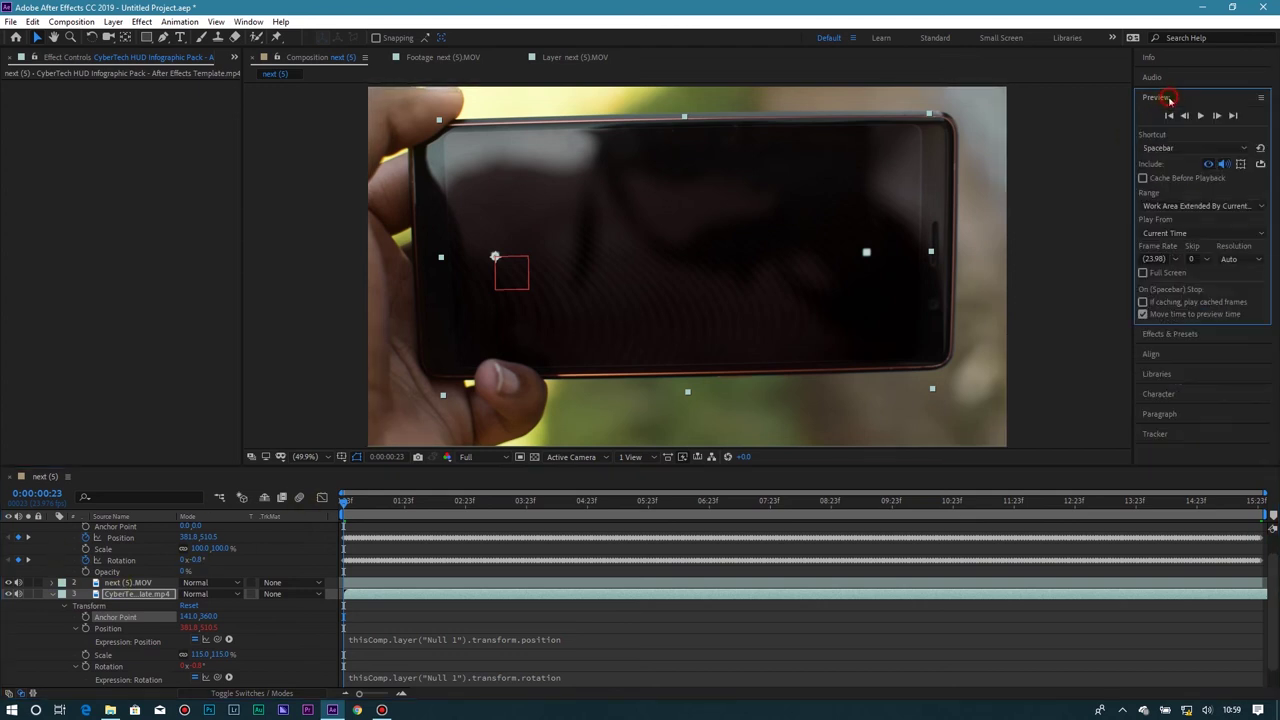
{"action": "left_click", "coordinate": [1202, 116]}
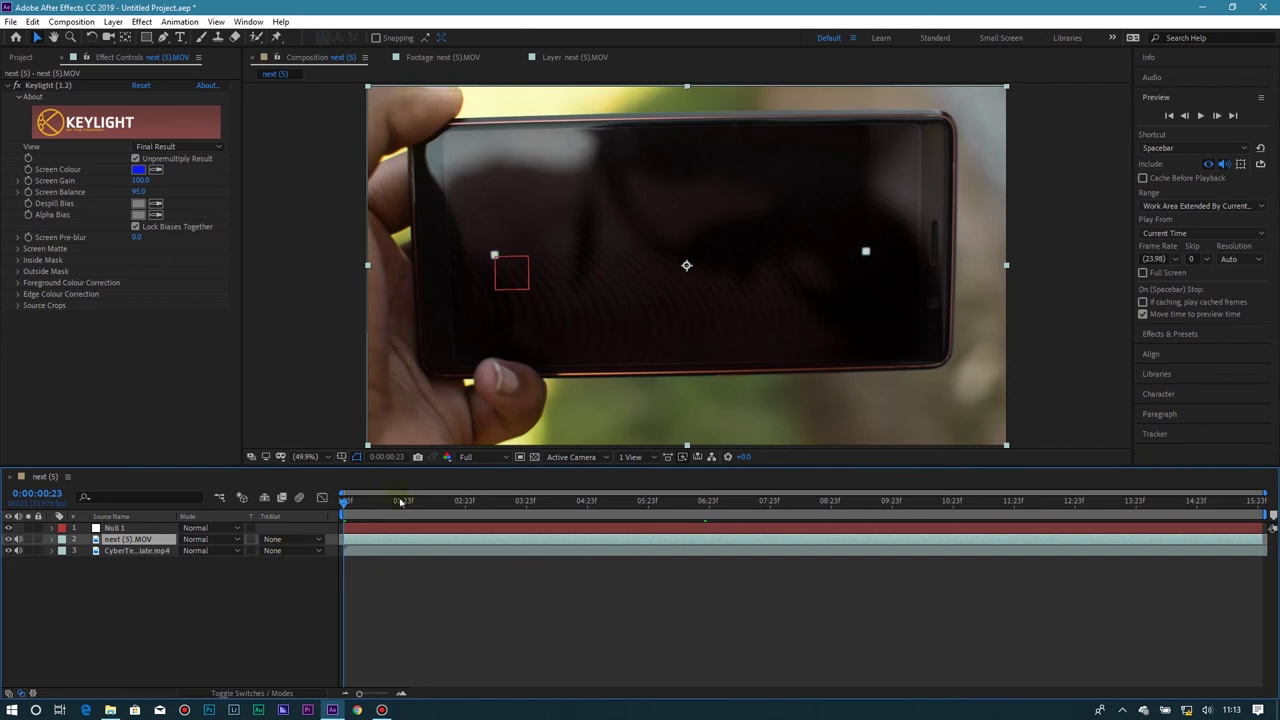
Slide the CyberTech layer's bar left so the CYBERTECH title appears within the first second
{"action": "mouse_move", "coordinate": [346, 503]}
{"action": "left_mouse_down"}
{"action": "mouse_move", "coordinate": [440, 505]}
{"action": "mouse_move", "coordinate": [364, 513]}
{"action": "left_mouse_up"}
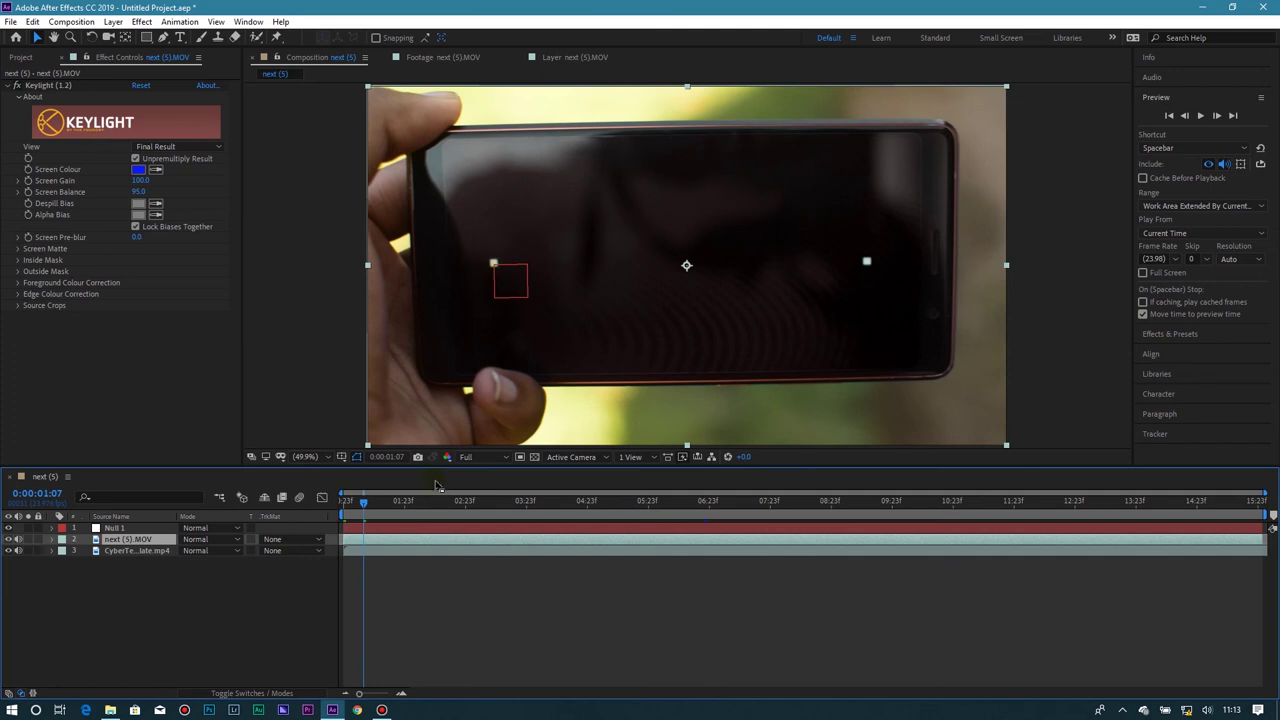
{"action": "left_click", "coordinate": [433, 550]}
{"action": "left_click", "coordinate": [430, 550]}
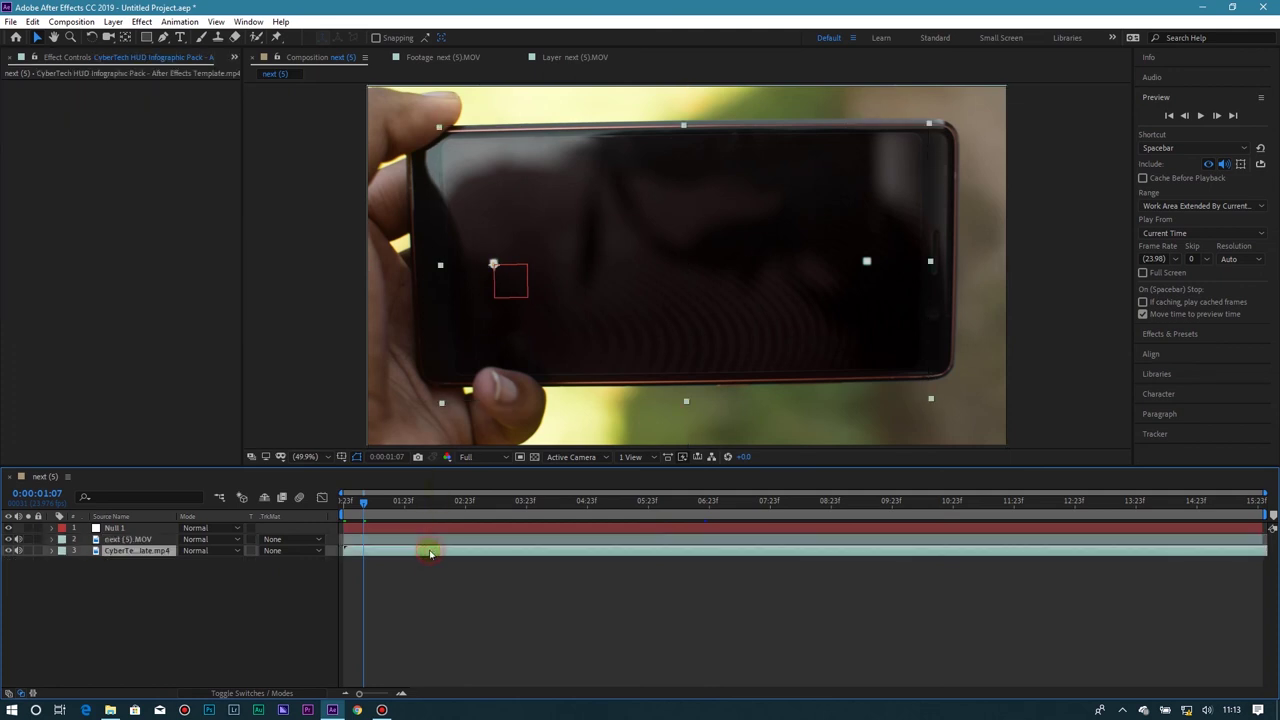
{"action": "left_click_drag", "start_coordinate": [525, 550], "coordinate": [350, 552]}
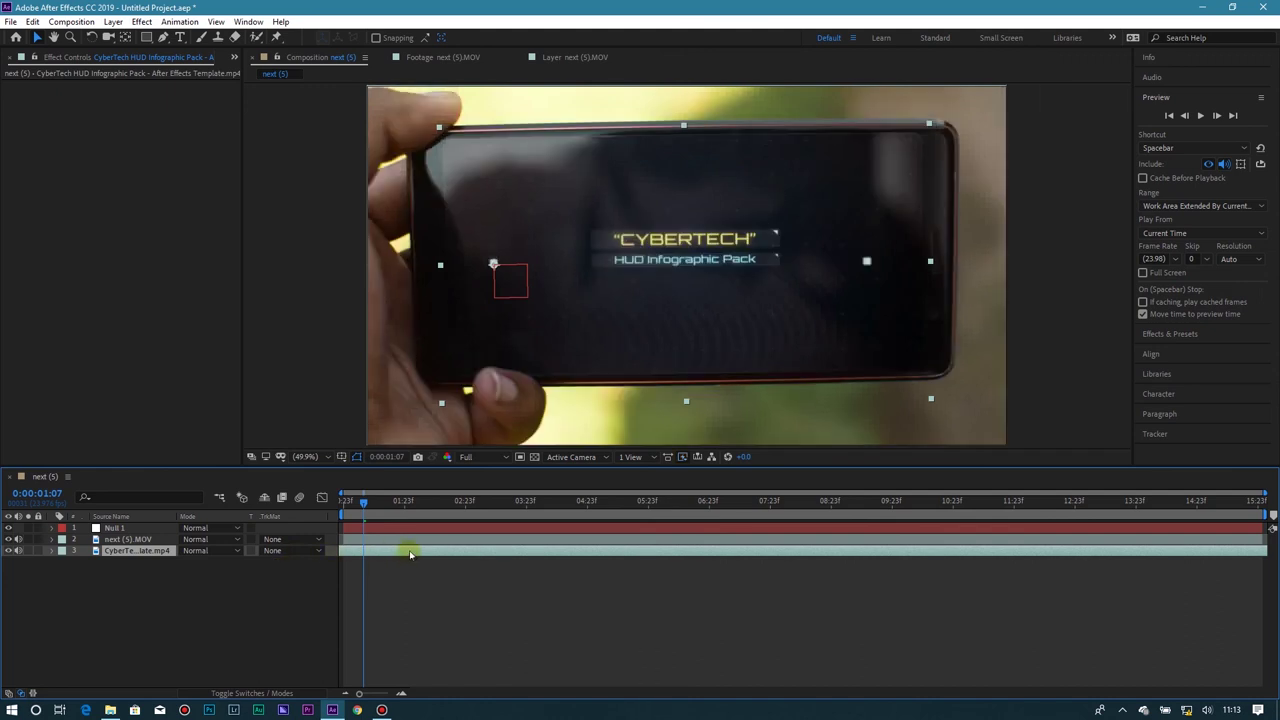
{"action": "mouse_move", "coordinate": [409, 553]}
{"action": "left_mouse_down"}
{"action": "mouse_move", "coordinate": [436, 550]}
{"action": "mouse_move", "coordinate": [394, 538]}
{"action": "mouse_move", "coordinate": [410, 551]}
{"action": "left_mouse_up"}
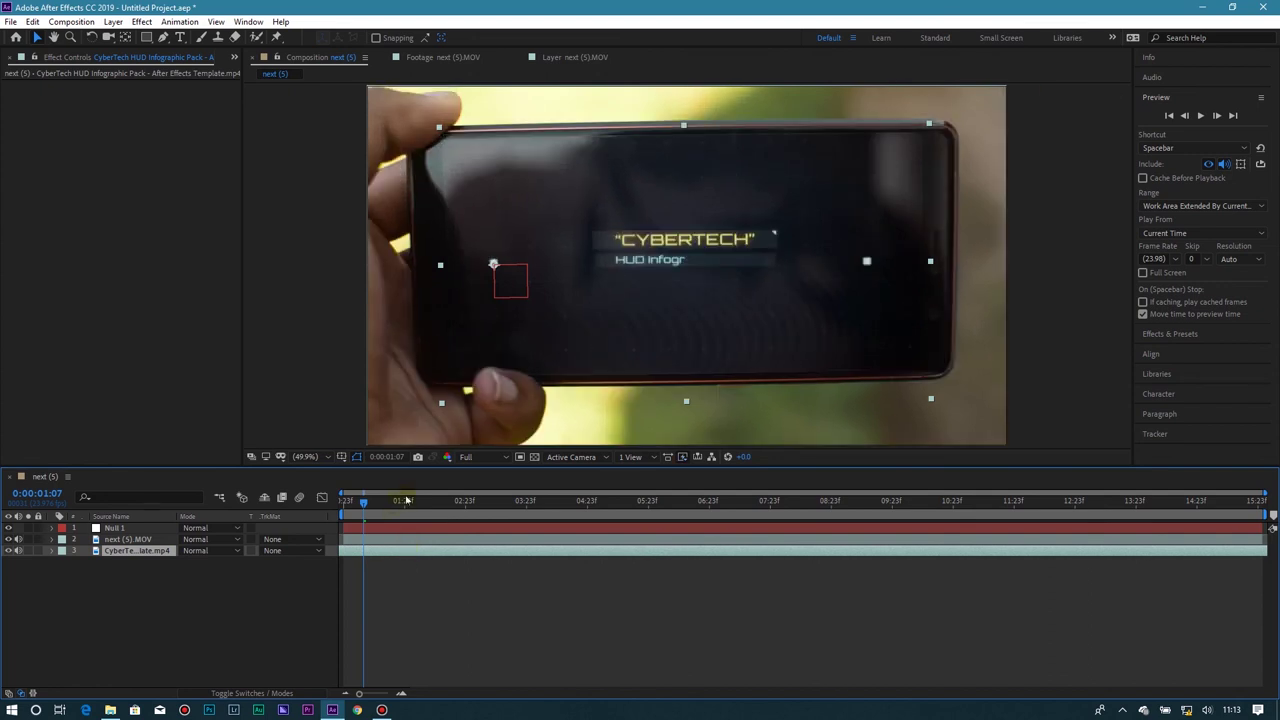
{"action": "left_click", "coordinate": [277, 591]}
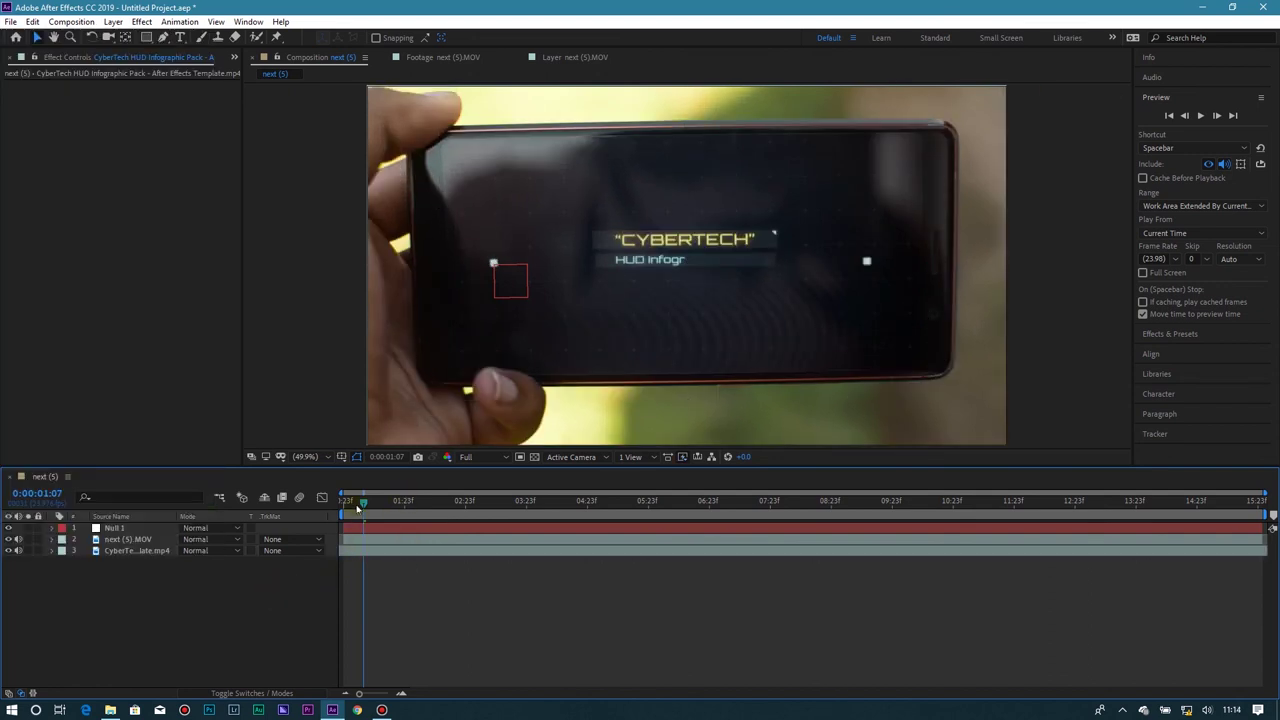
{"action": "left_click", "coordinate": [340, 502]}
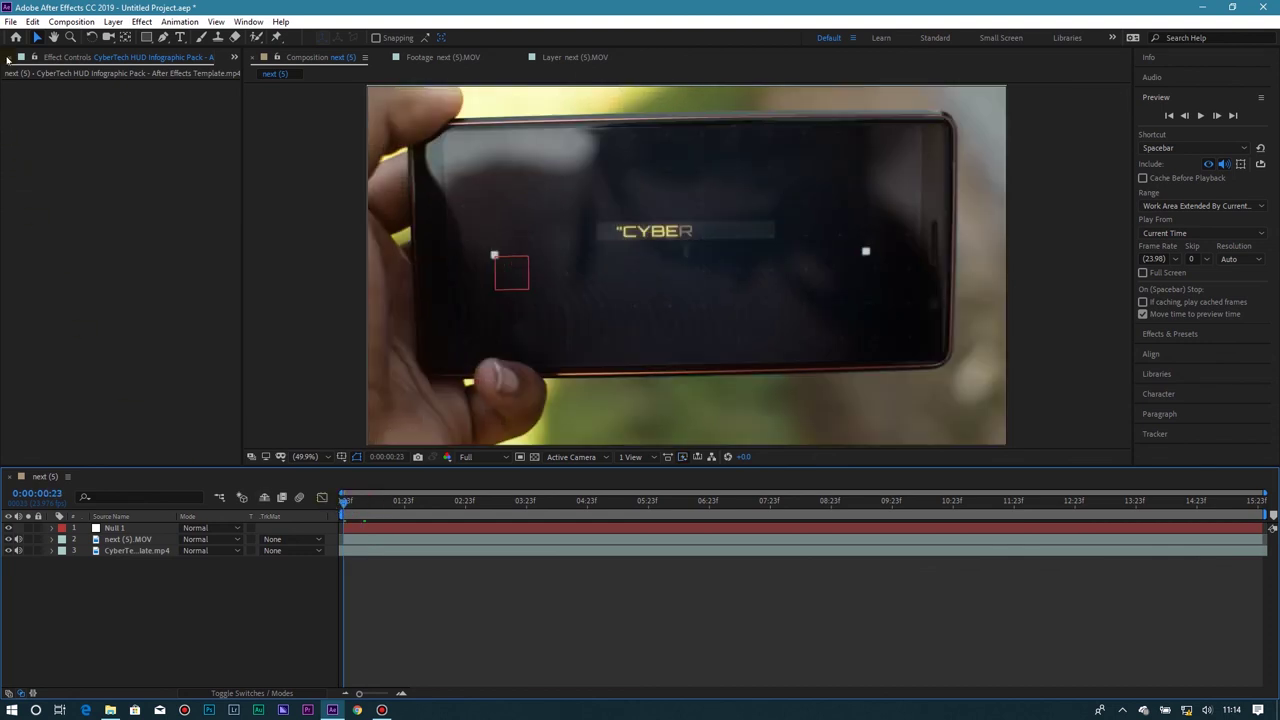
Queue the composition in Adobe Media Encoder via File > Export > Add to Adobe Media Encoder Queue
{"action": "left_click", "coordinate": [10, 22]}
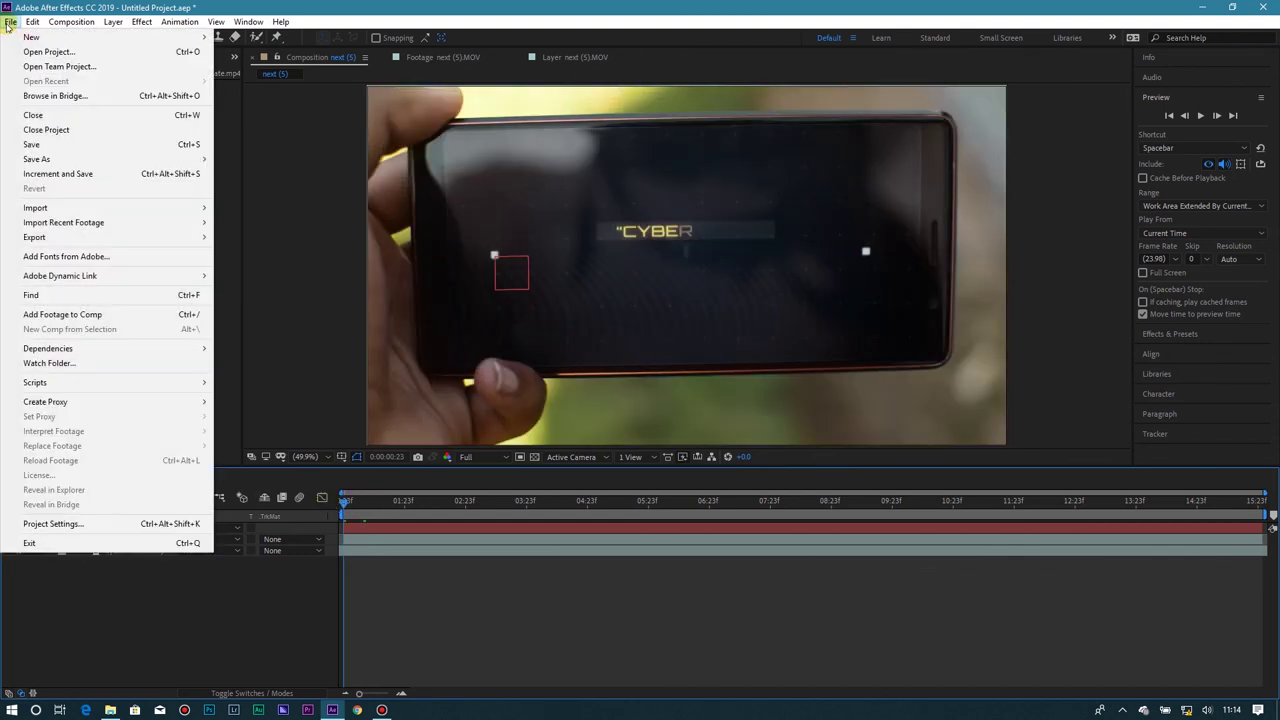
{"action": "mouse_move", "coordinate": [131, 237]}
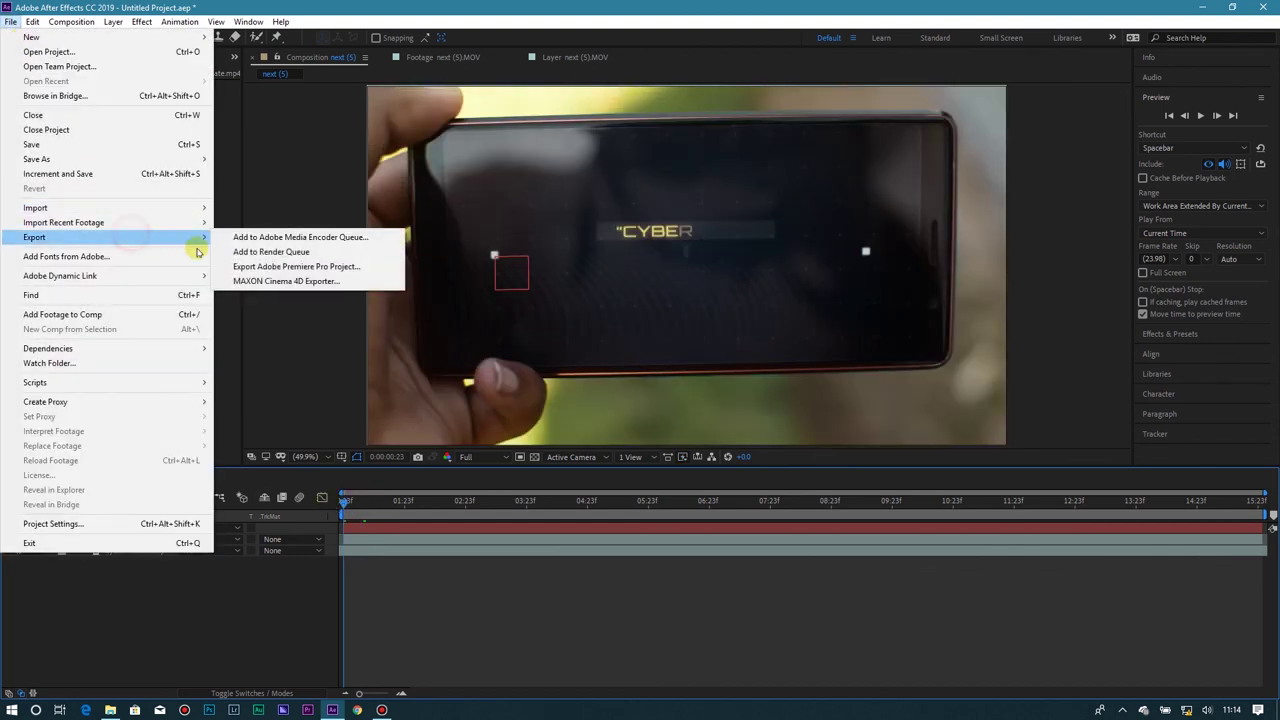
{"action": "left_click", "coordinate": [279, 239]}
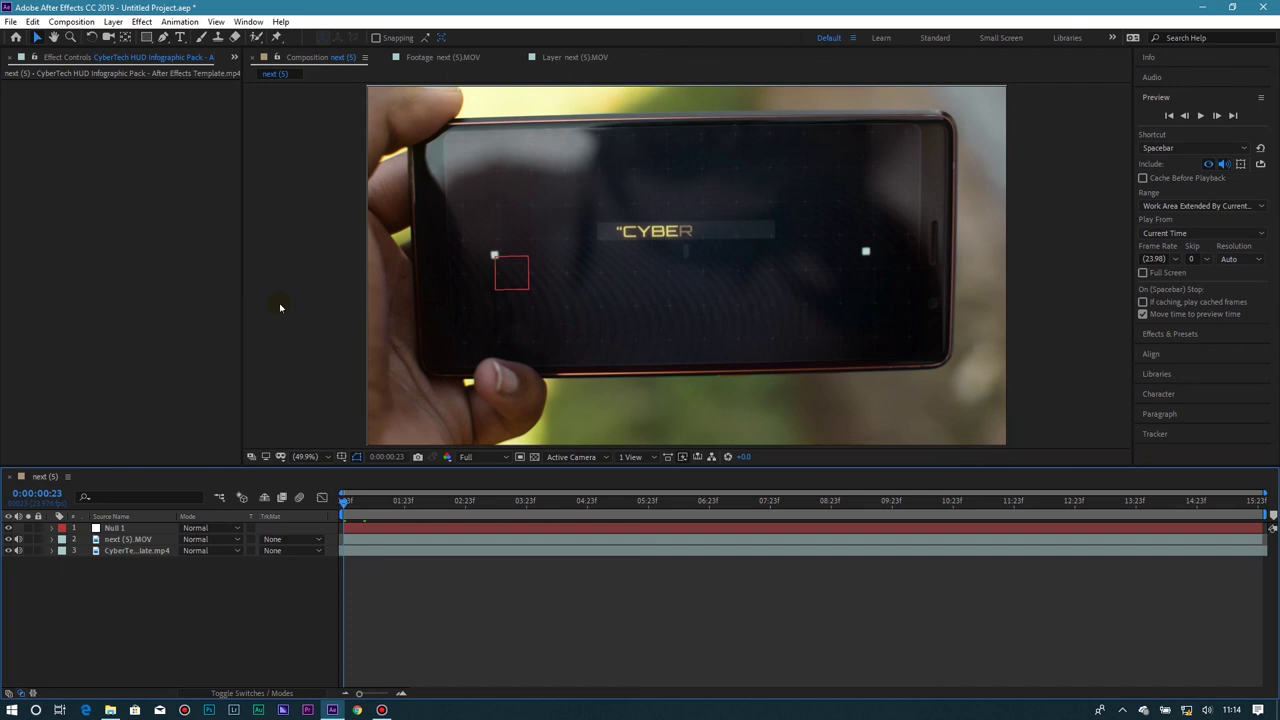
{"action": "left_click", "coordinate": [341, 386]}
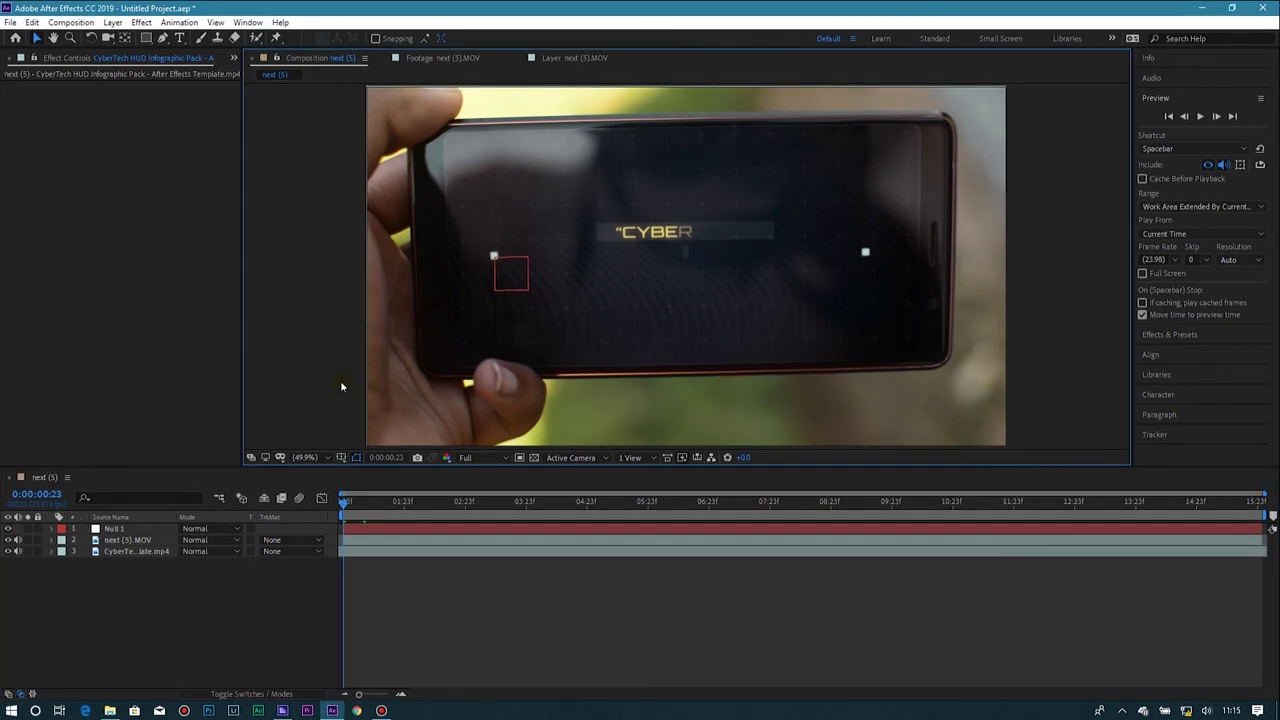